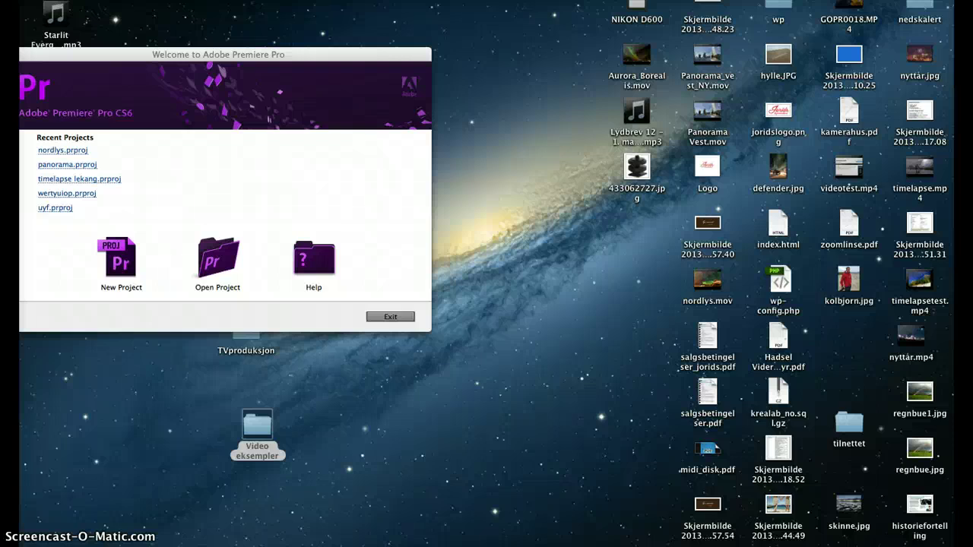
Create a new project named 'Lisbeth' in the default project location.
{"action": "left_click_drag", "start_coordinate": [139, 54], "coordinate": [310, 92]}
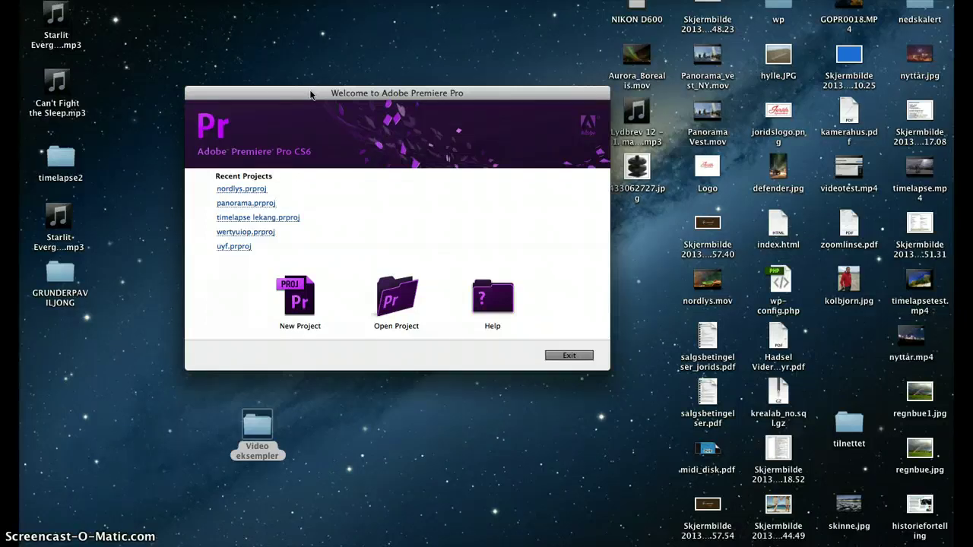
{"action": "left_click_drag", "start_coordinate": [399, 93], "coordinate": [486, 92]}
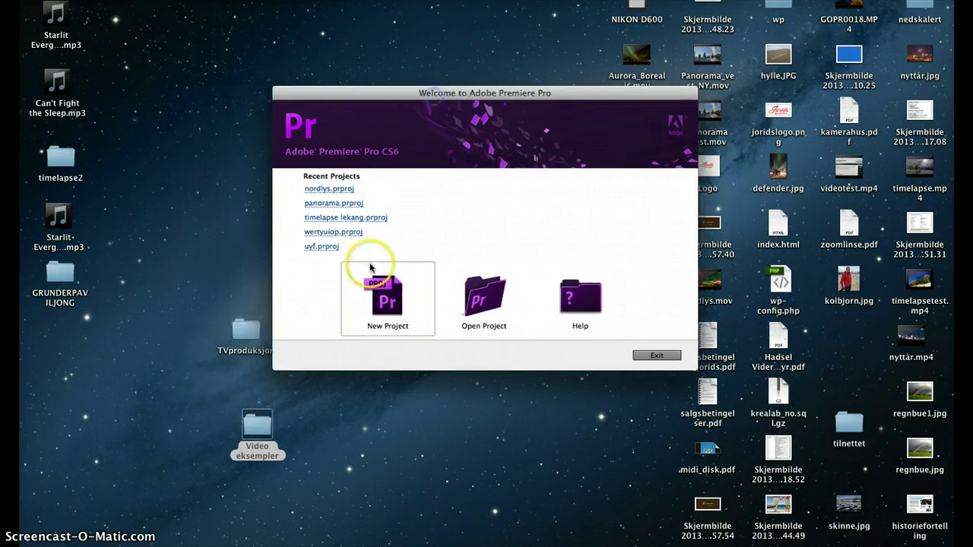
{"action": "left_click", "coordinate": [385, 293]}
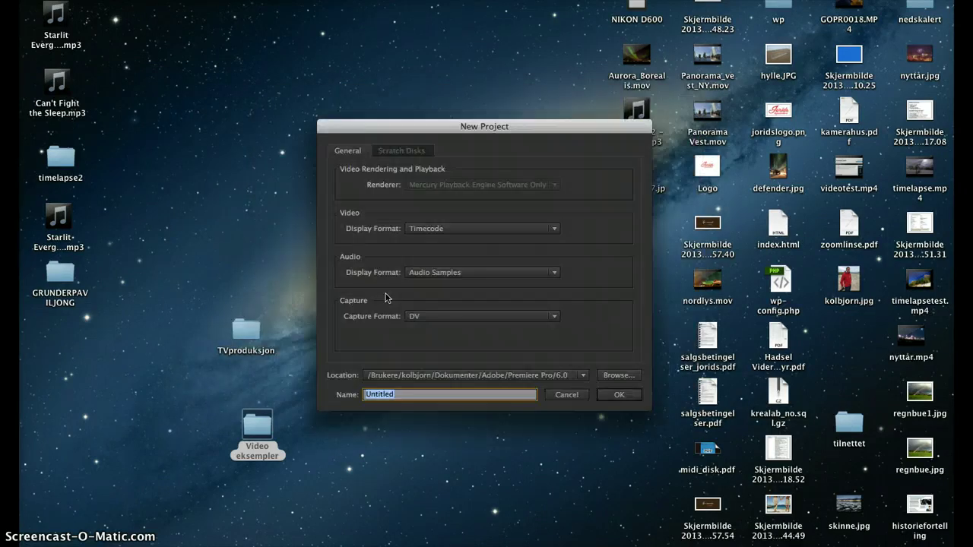
{"action": "left_click", "coordinate": [408, 395]}
{"action": "type", "text": "Lisbet"}
{"action": "type", "text": "h"}
{"action": "left_click", "coordinate": [620, 396]}
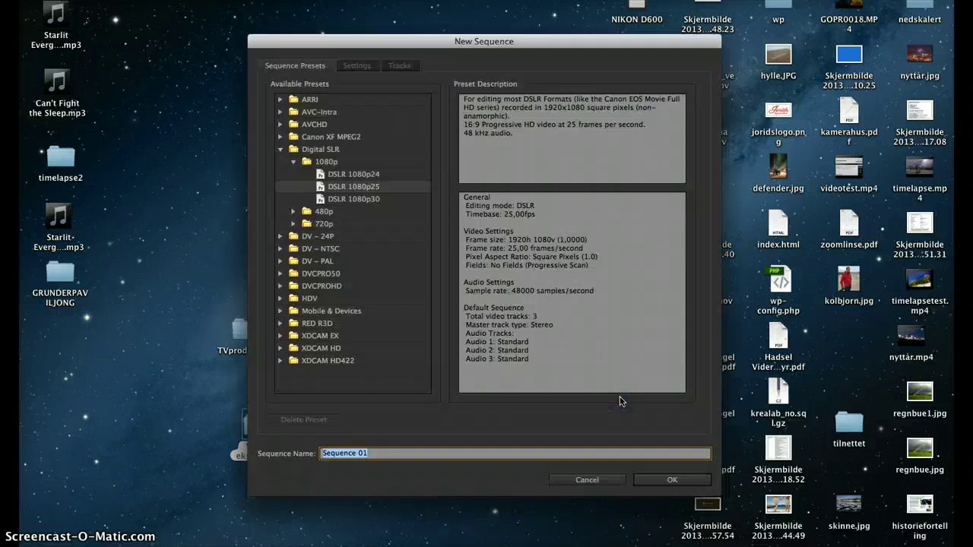
Select the DSLR 1080p25 preset under Digital SLR > 1080p.
{"action": "left_click", "coordinate": [392, 229]}
{"action": "left_click", "coordinate": [334, 143]}
{"action": "left_click", "coordinate": [326, 188]}
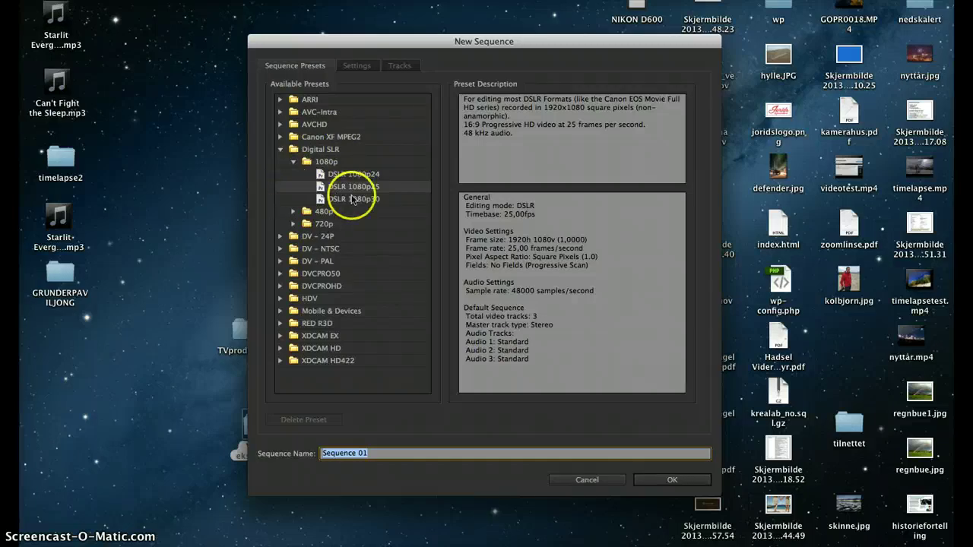
{"action": "left_click", "coordinate": [365, 190]}
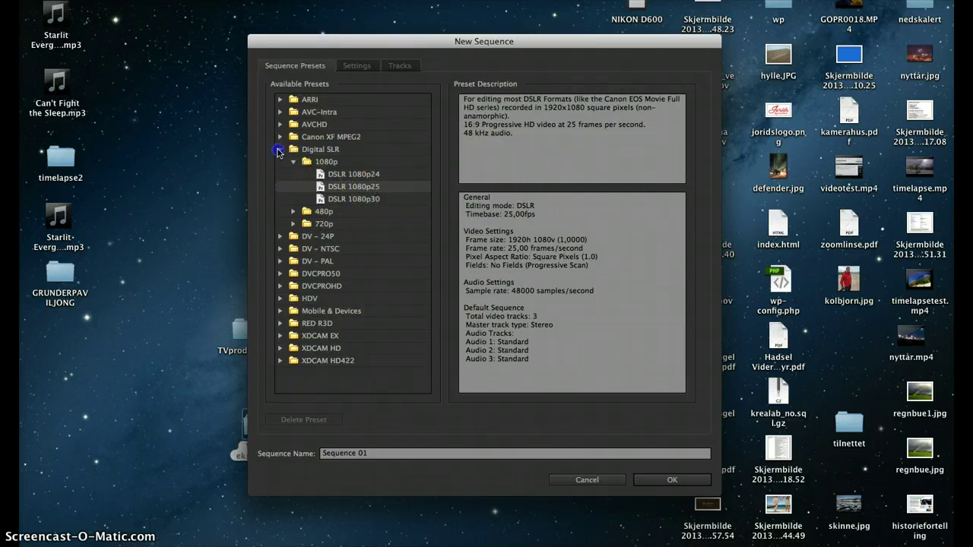
{"action": "double_click", "coordinate": [313, 150]}
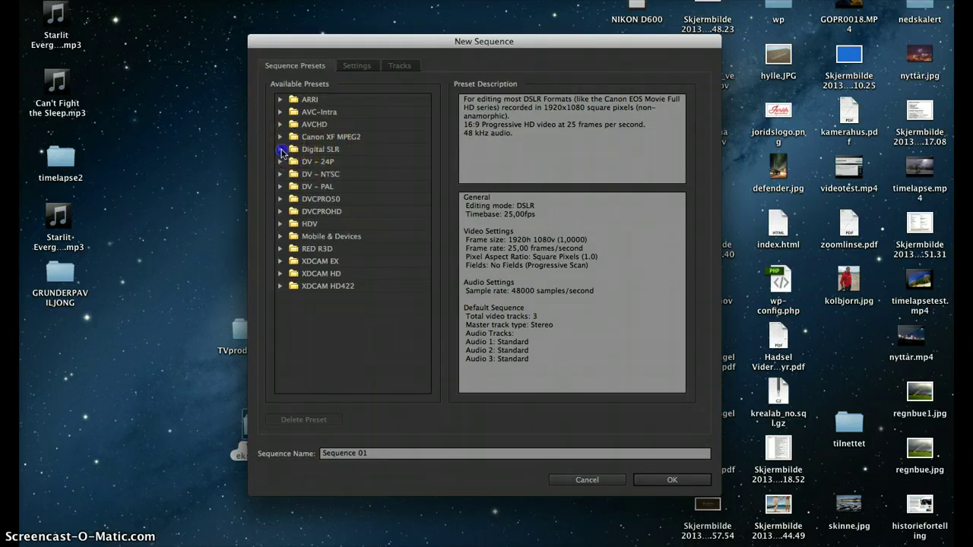
{"action": "left_click", "coordinate": [280, 149]}
{"action": "left_click", "coordinate": [344, 188]}
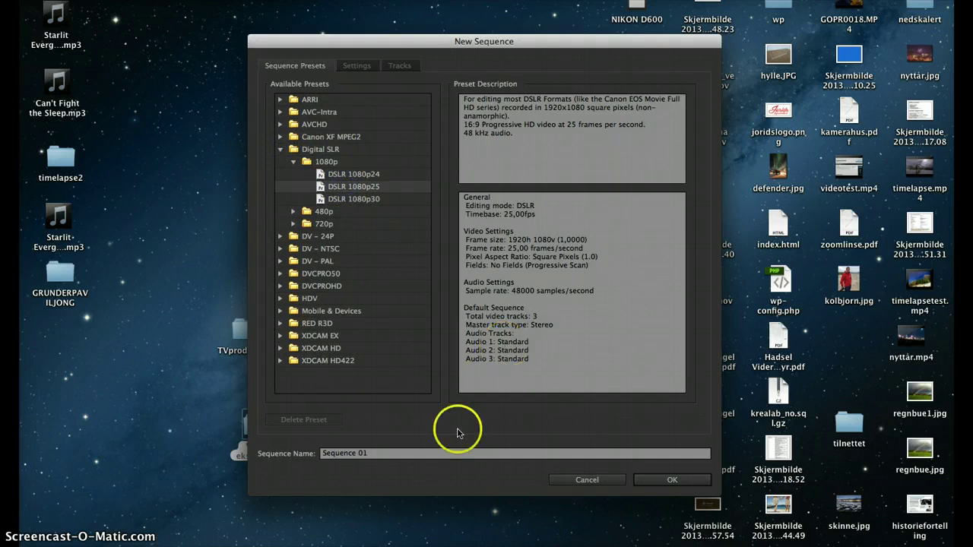
Name the sequence 'Lisbeth' and create it.
{"action": "left_click", "coordinate": [385, 455]}
{"action": "double_click", "coordinate": [385, 456]}
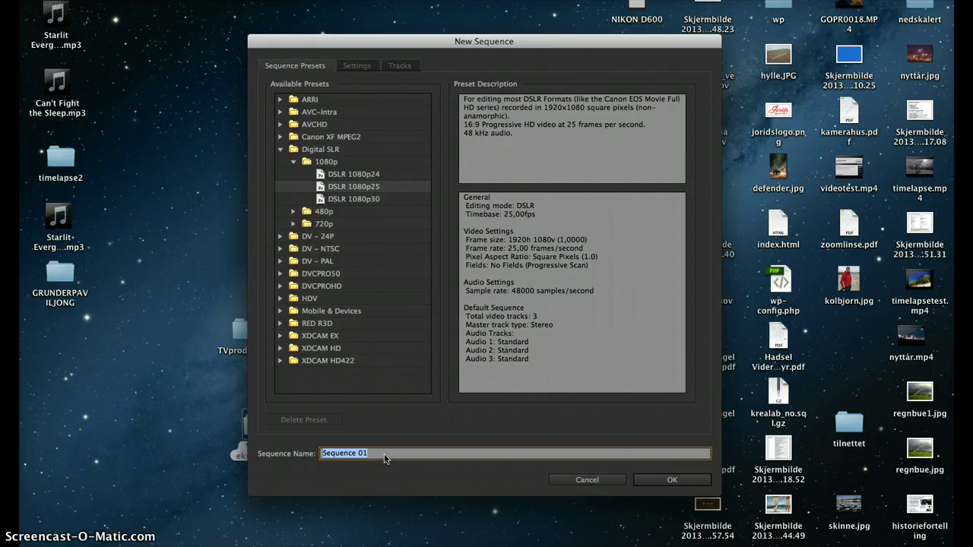
{"action": "type", "text": "Li"}
{"action": "type", "text": "s"}
{"action": "type", "text": "net"}
{"action": "key", "text": "BackSpace"}
{"action": "key", "text": "BackSpace"}
{"action": "key", "text": "BackSpace"}
{"action": "type", "text": "beth"}
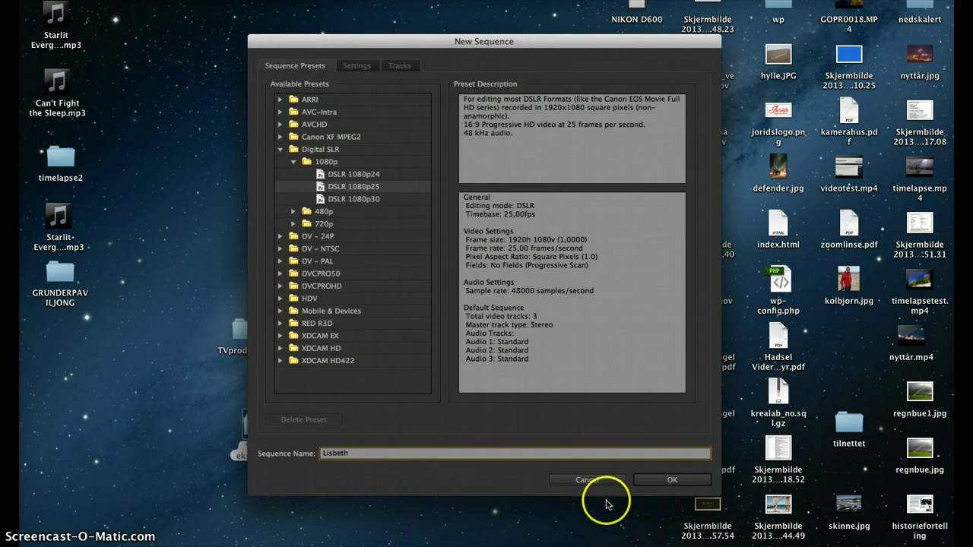
{"action": "left_click", "coordinate": [650, 480]}
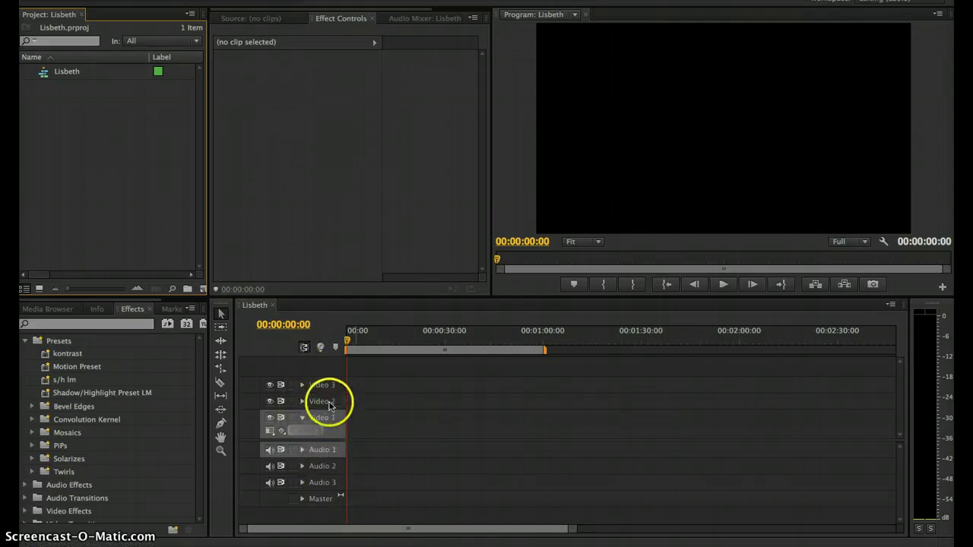
Target Audio 1 together with Video 1 in the empty Lisbeth timeline.
{"action": "left_click", "coordinate": [326, 454]}
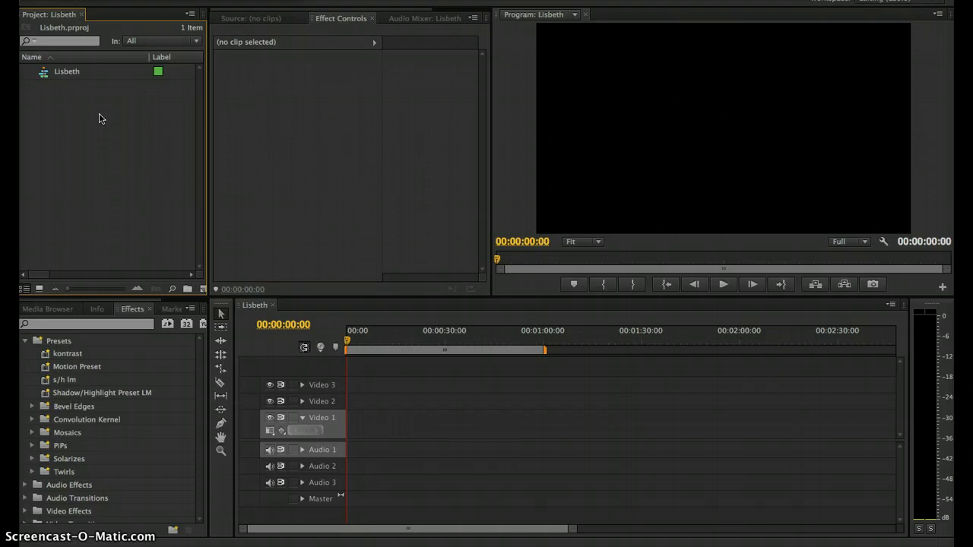
{"action": "left_click", "coordinate": [119, 97]}
Import KHL_0644.MOV through KHL_0651.MOV from Dropbox > Lisbeth_film.
{"action": "left_click", "coordinate": [133, 0]}
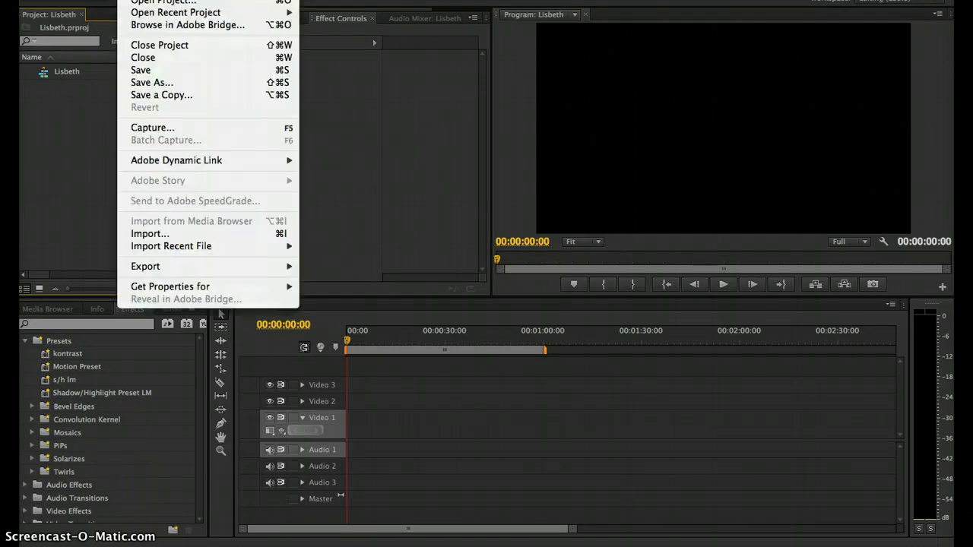
{"action": "left_click", "coordinate": [183, 233]}
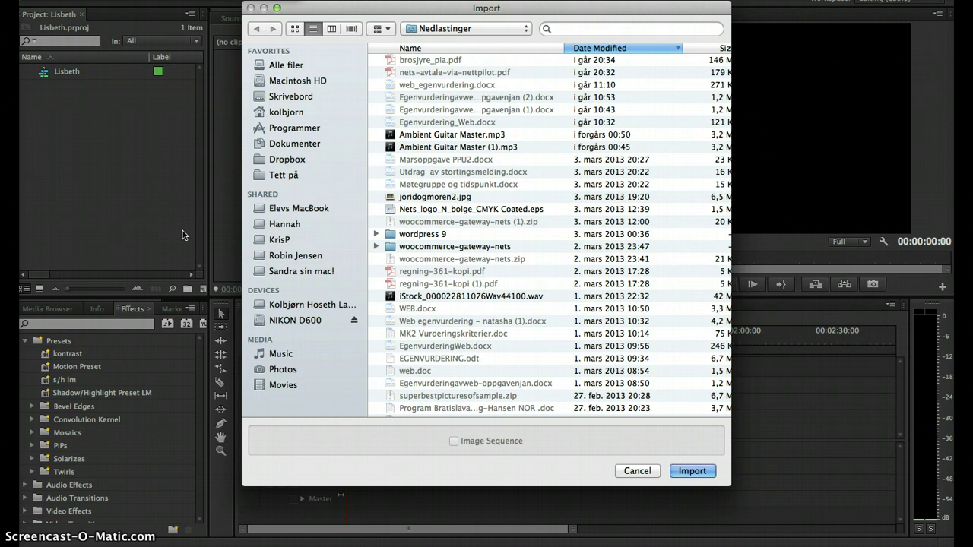
{"action": "left_click", "coordinate": [182, 214]}
{"action": "left_click", "coordinate": [289, 159]}
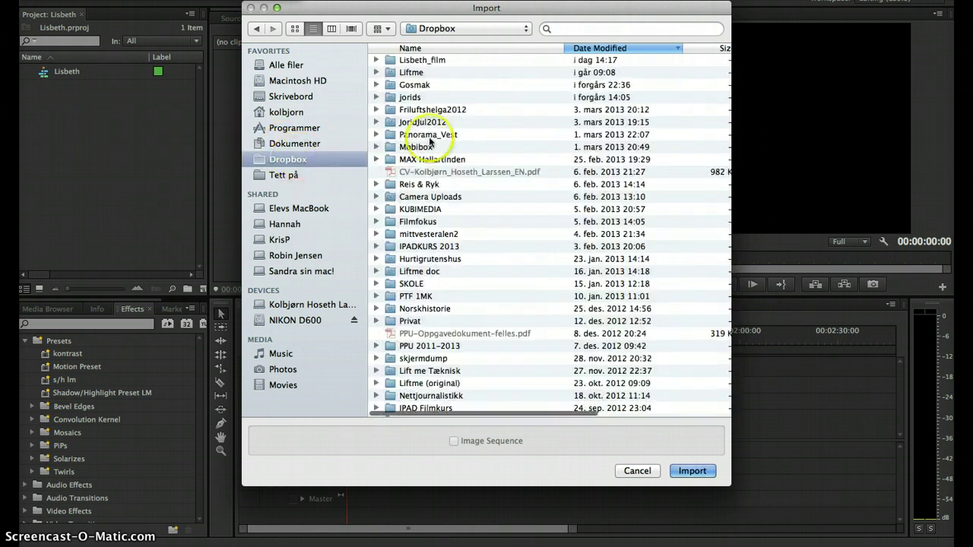
{"action": "double_click", "coordinate": [414, 60]}
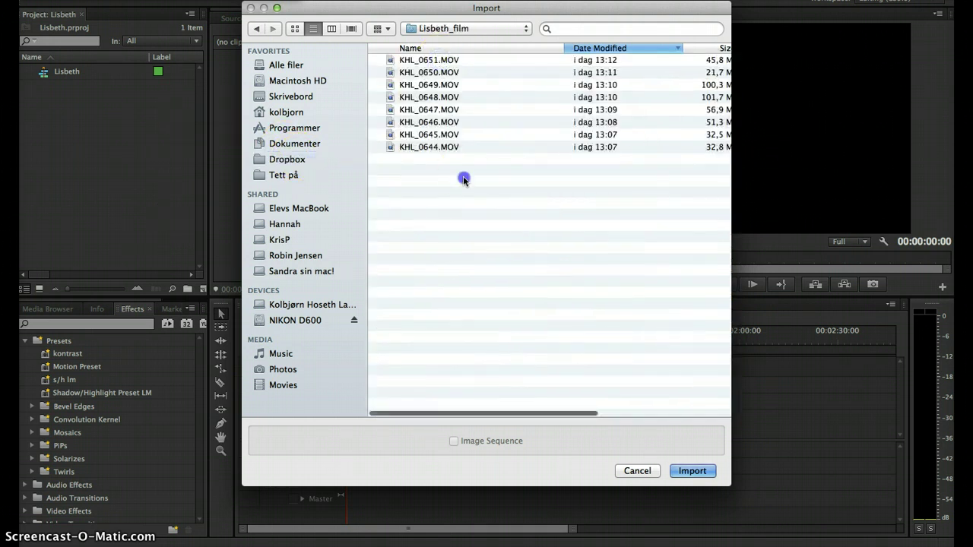
{"action": "left_click_drag", "start_coordinate": [464, 179], "coordinate": [432, 61]}
{"action": "left_click", "coordinate": [688, 468]}
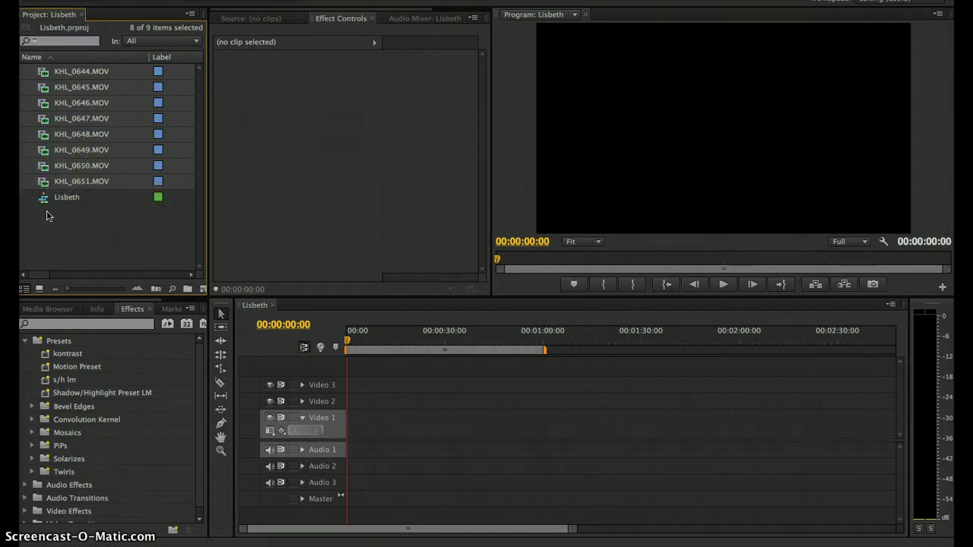
Load KHL_0644.MOV into the Source monitor, showing its 00:00:10:15 duration.
{"action": "left_click", "coordinate": [54, 202]}
{"action": "left_click", "coordinate": [156, 114]}
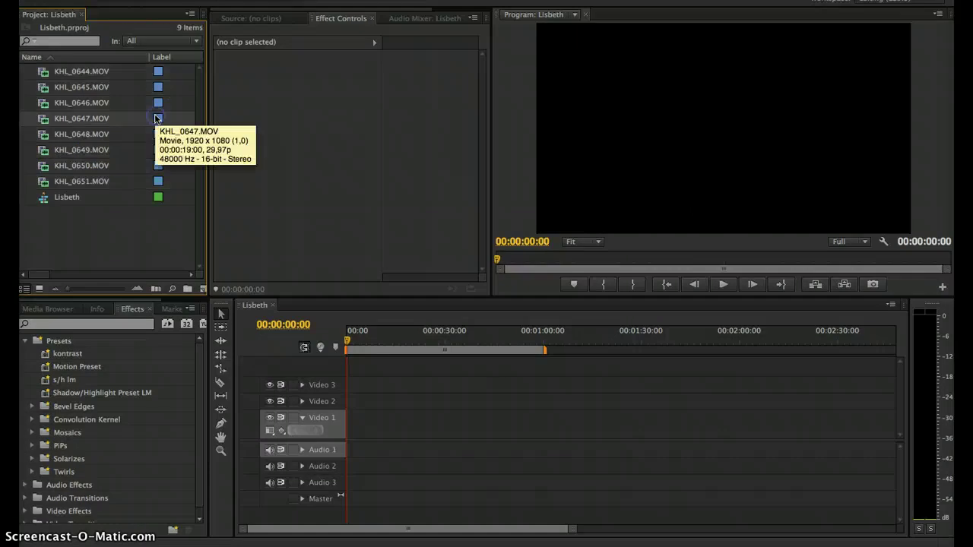
{"action": "left_click", "coordinate": [156, 71]}
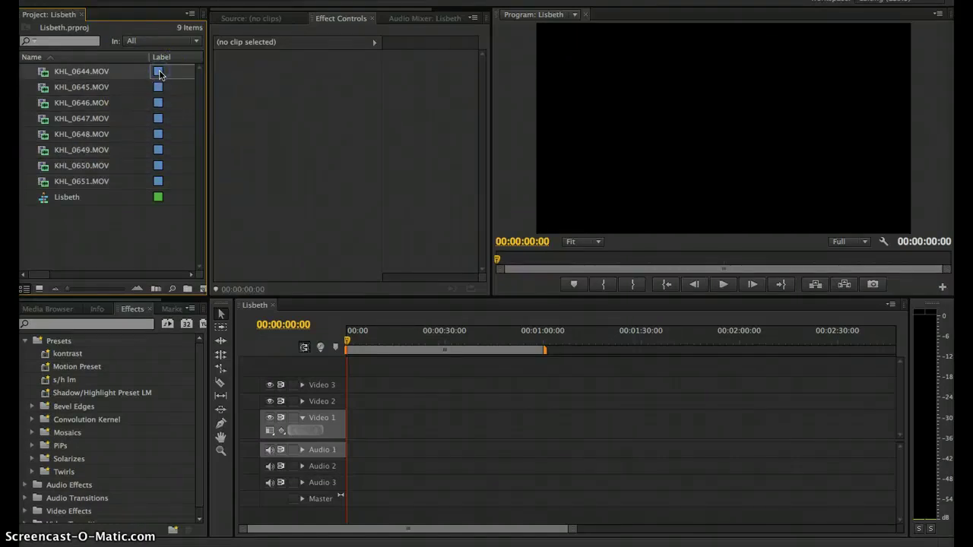
{"action": "double_click", "coordinate": [158, 71]}
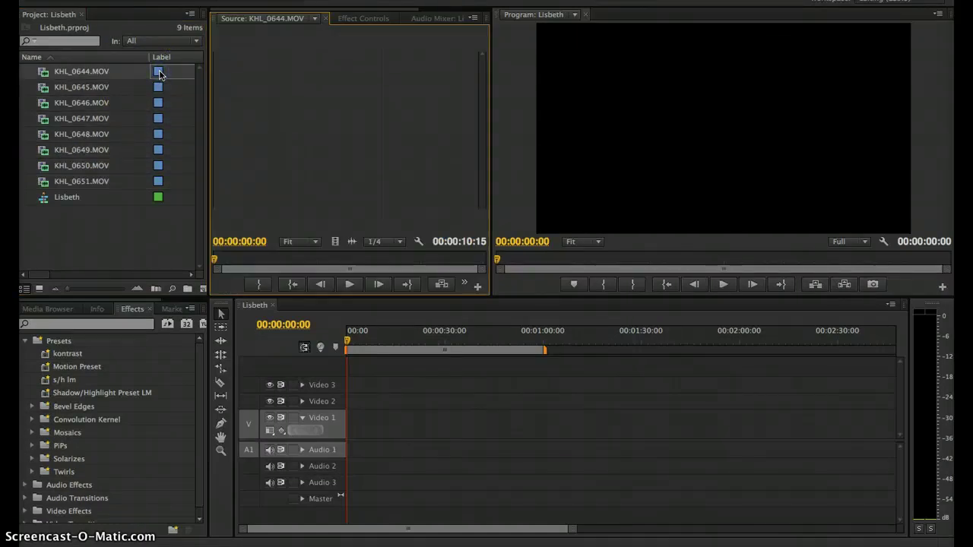
{"action": "left_click", "coordinate": [156, 70]}
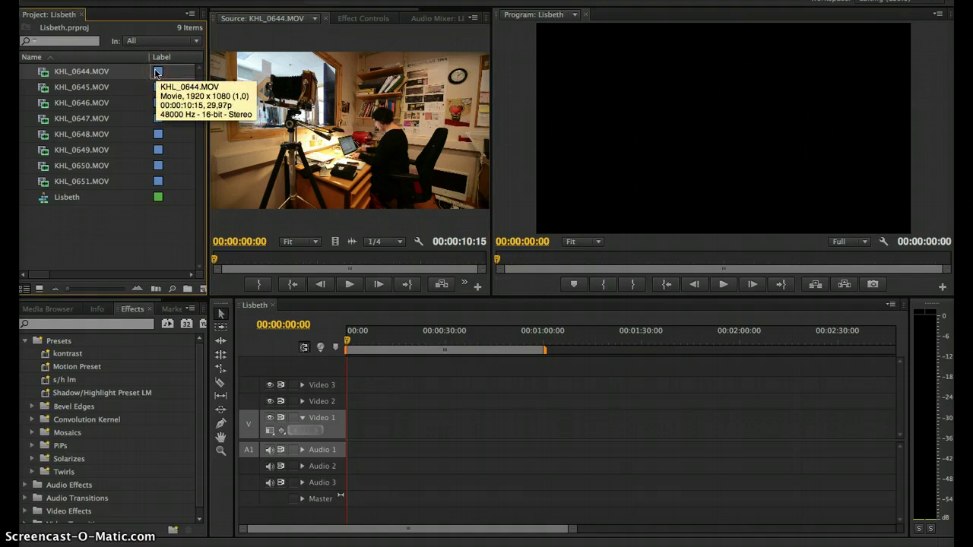
{"action": "right_click", "coordinate": [157, 72]}
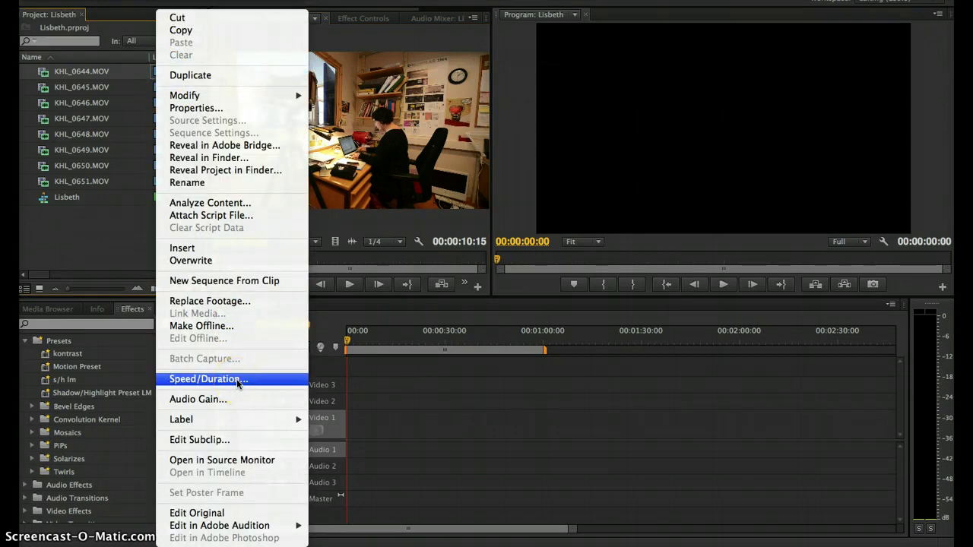
{"action": "left_click", "coordinate": [242, 421]}
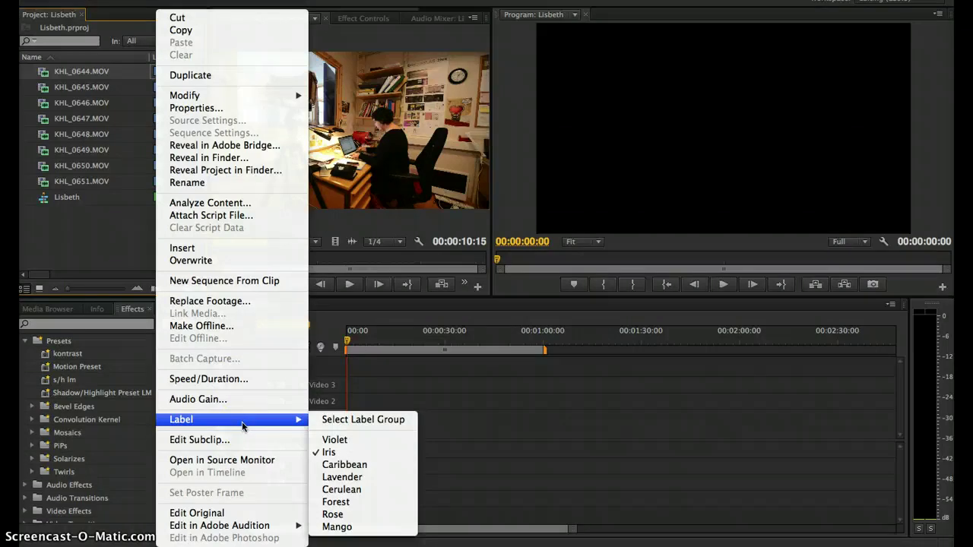
{"action": "left_click", "coordinate": [114, 234]}
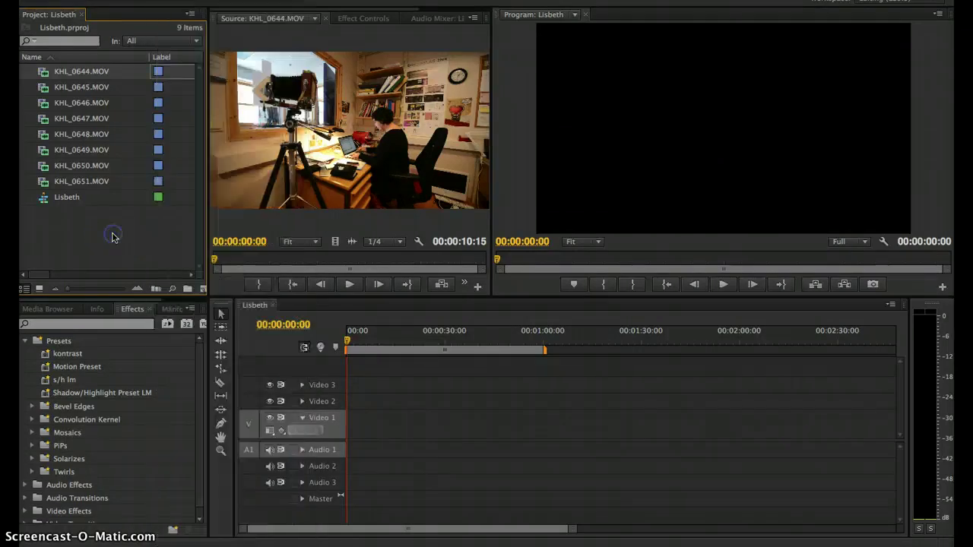
{"action": "left_click", "coordinate": [78, 76]}
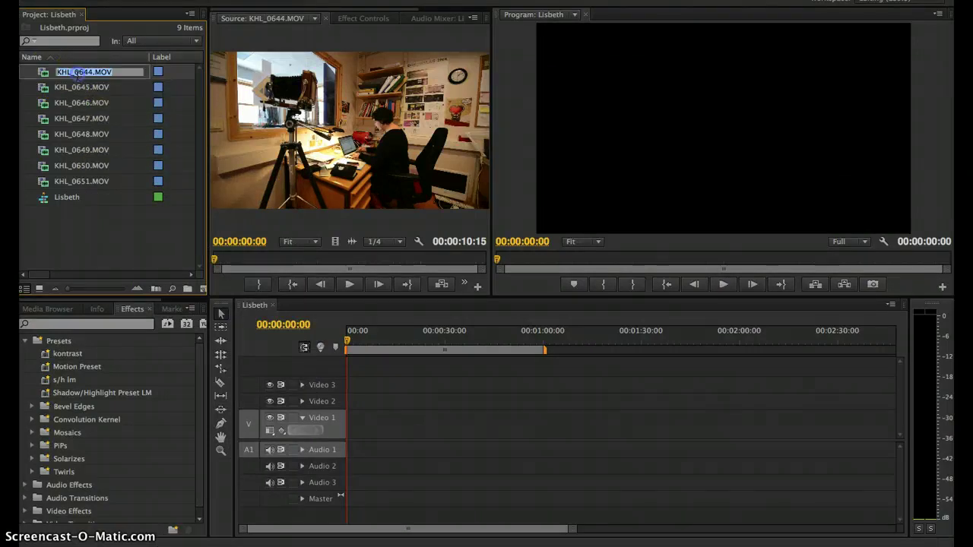
{"action": "double_click", "coordinate": [43, 74]}
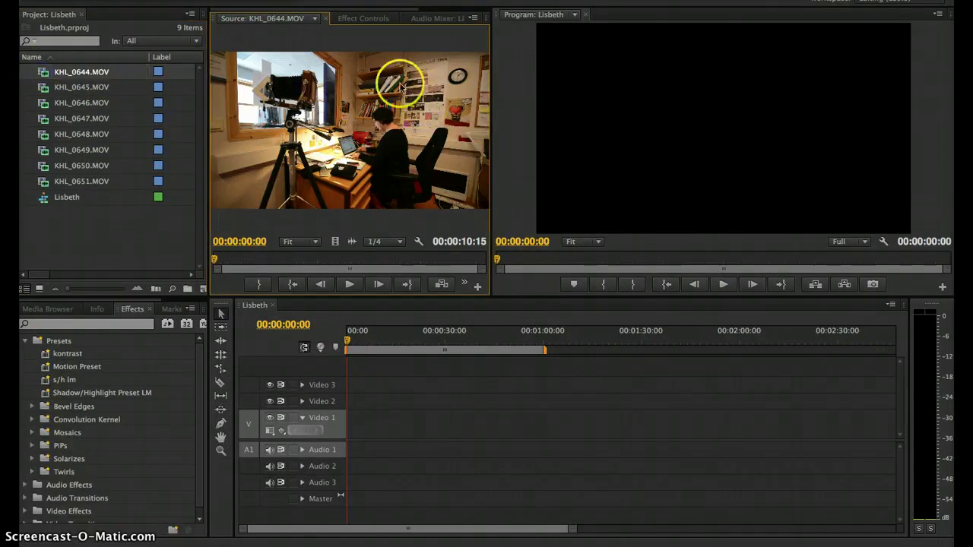
Mark KHL_0644.MOV in at 00:00:02:24 and out at 00:00:06:01, a 00:00:03:08 selection.
{"action": "left_click", "coordinate": [349, 283]}
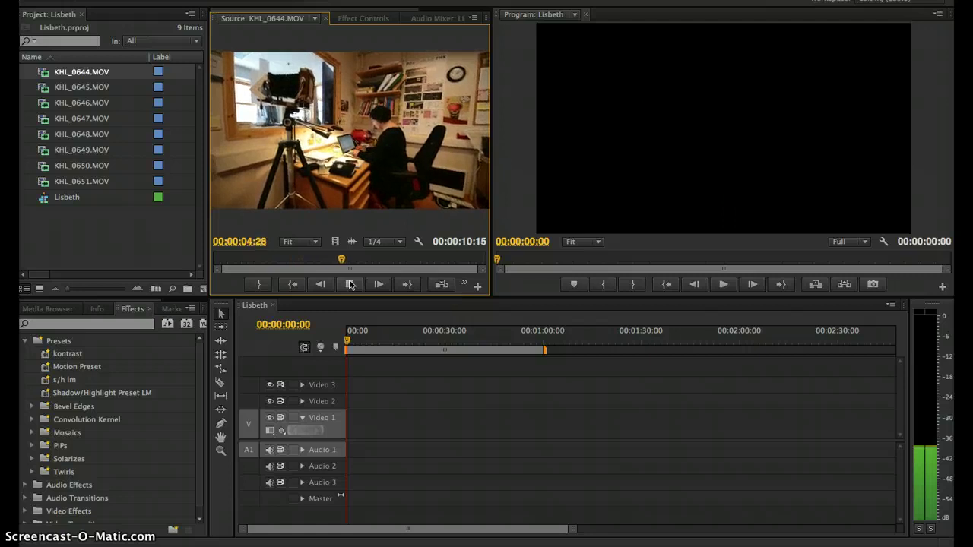
{"action": "left_click", "coordinate": [351, 284]}
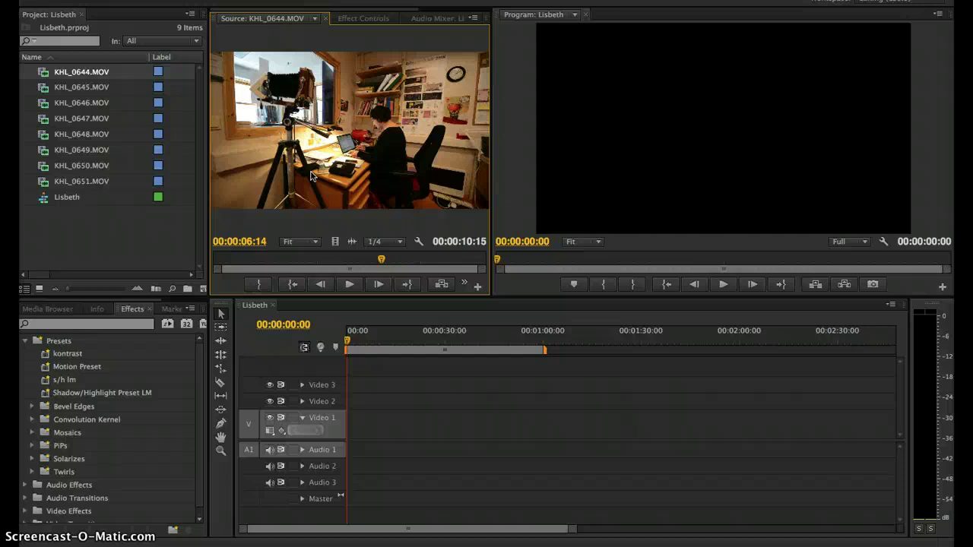
{"action": "key", "text": "space"}
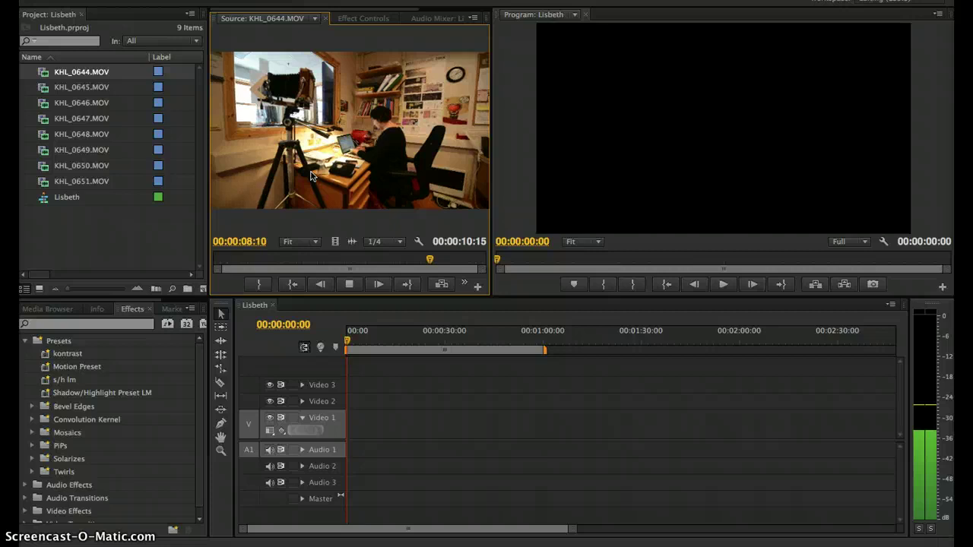
{"action": "key", "text": "j"}
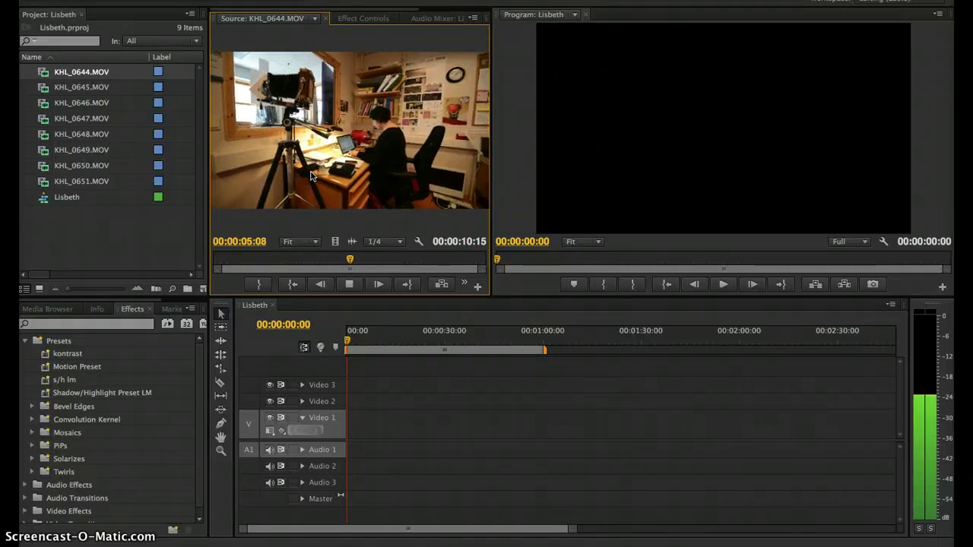
{"action": "key", "text": "k"}
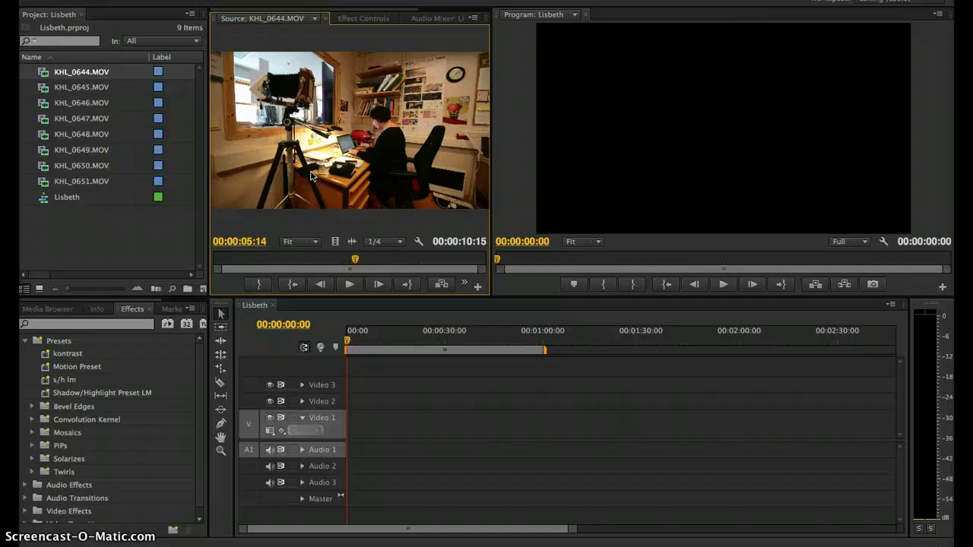
{"action": "key", "text": "space"}
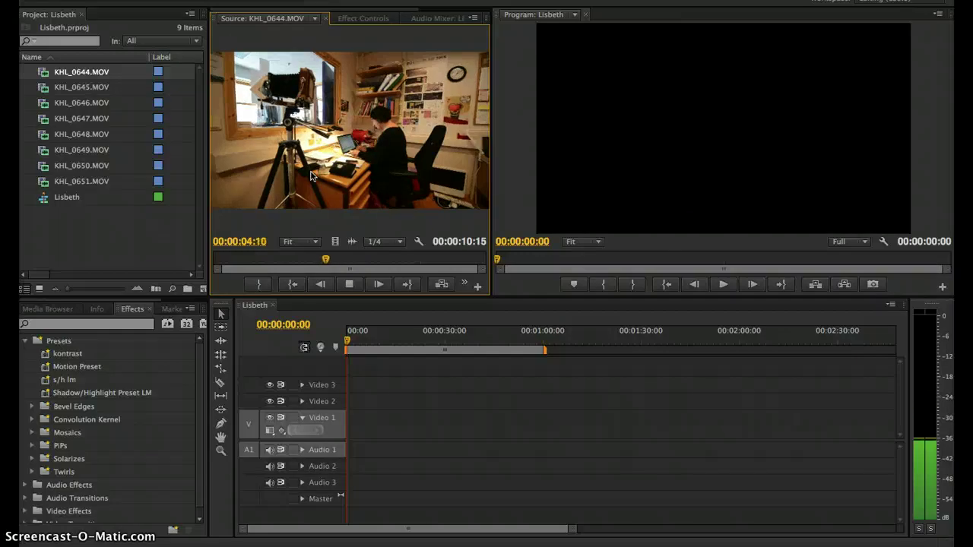
{"action": "key", "text": "space"}
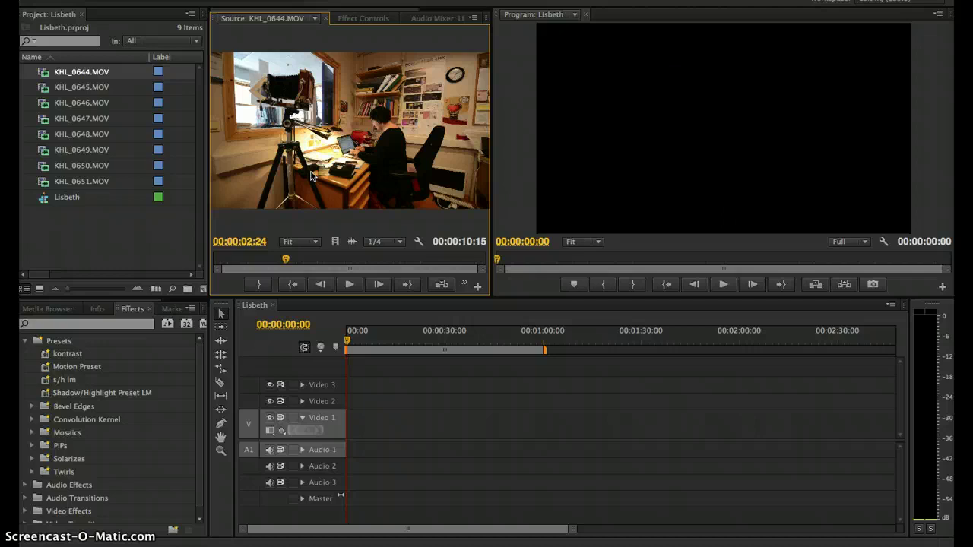
{"action": "key", "text": "i"}
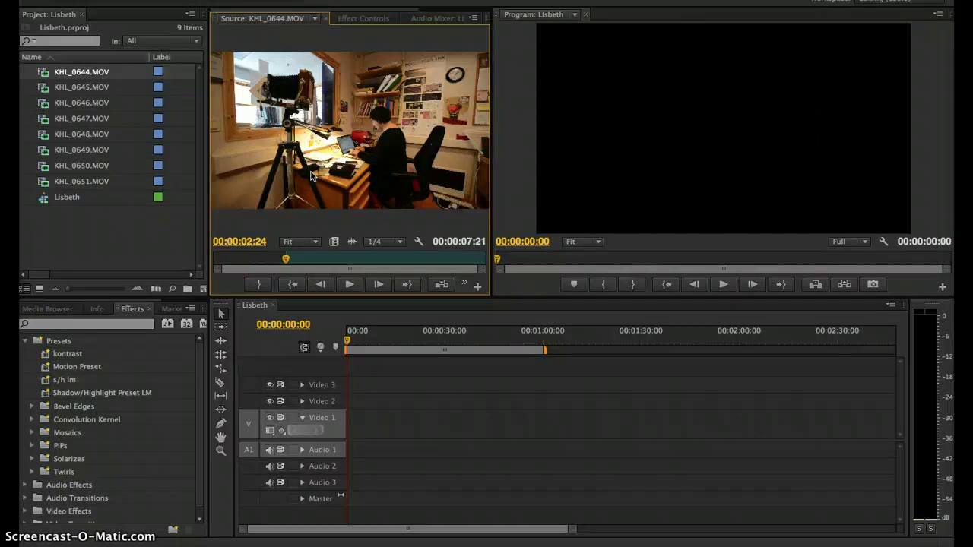
{"action": "key", "text": "space"}
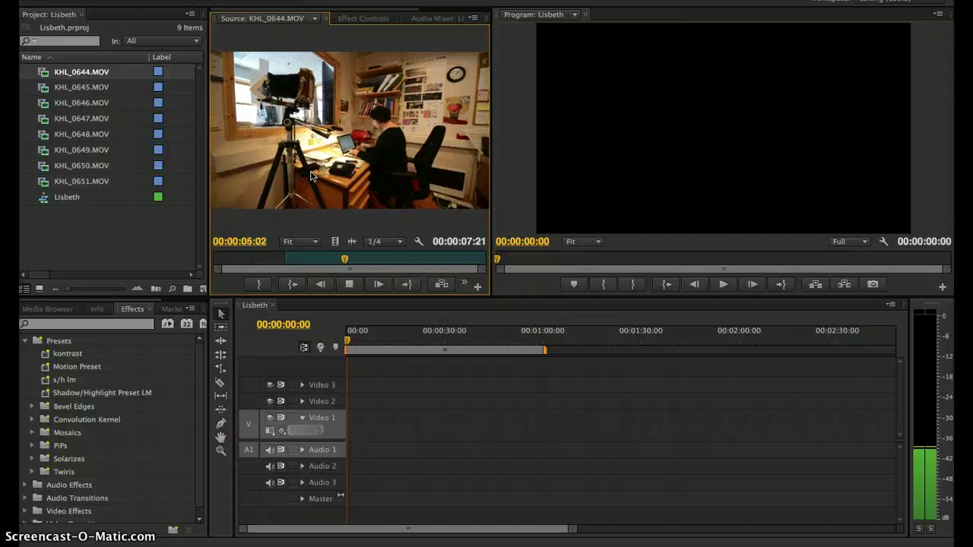
{"action": "key", "text": "o"}
{"action": "key", "text": "space"}
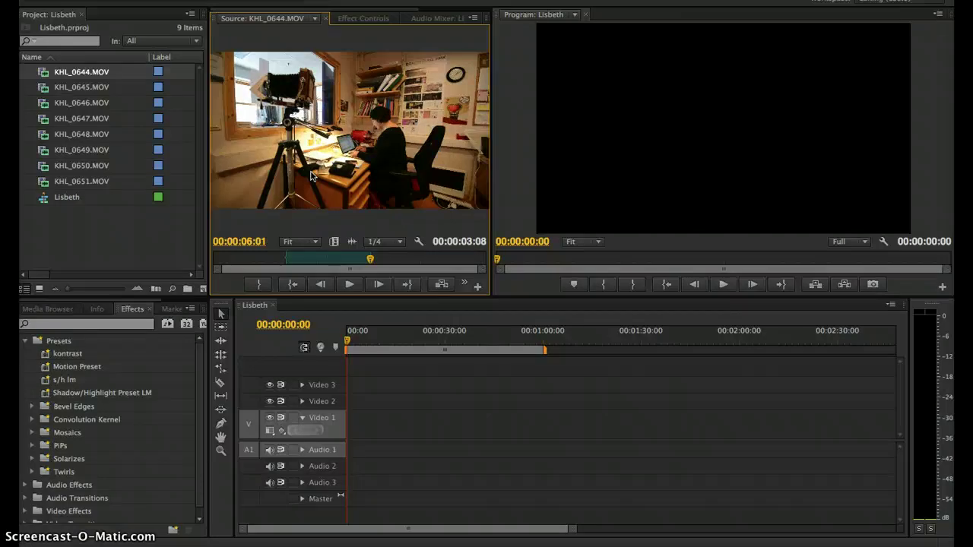
Insert the trimmed KHL_0644 clip at the sequence start and play it back from 00:00.
{"action": "key", "text": "comma"}
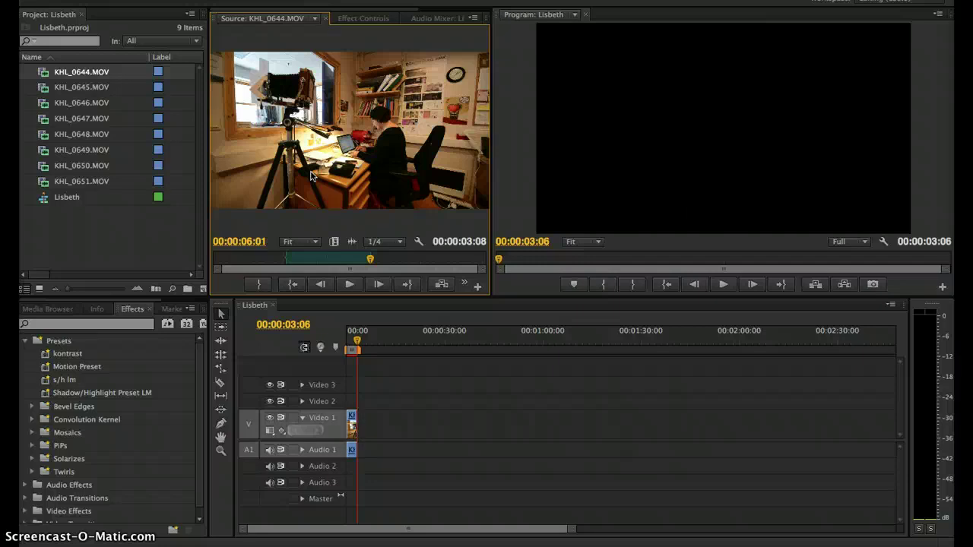
{"action": "left_click", "coordinate": [312, 171]}
{"action": "mouse_move", "coordinate": [403, 188]}
{"action": "left_mouse_down"}
{"action": "mouse_move", "coordinate": [399, 413]}
{"action": "mouse_move", "coordinate": [357, 134]}
{"action": "left_mouse_up"}
{"action": "left_click_drag", "start_coordinate": [359, 343], "coordinate": [338, 342]}
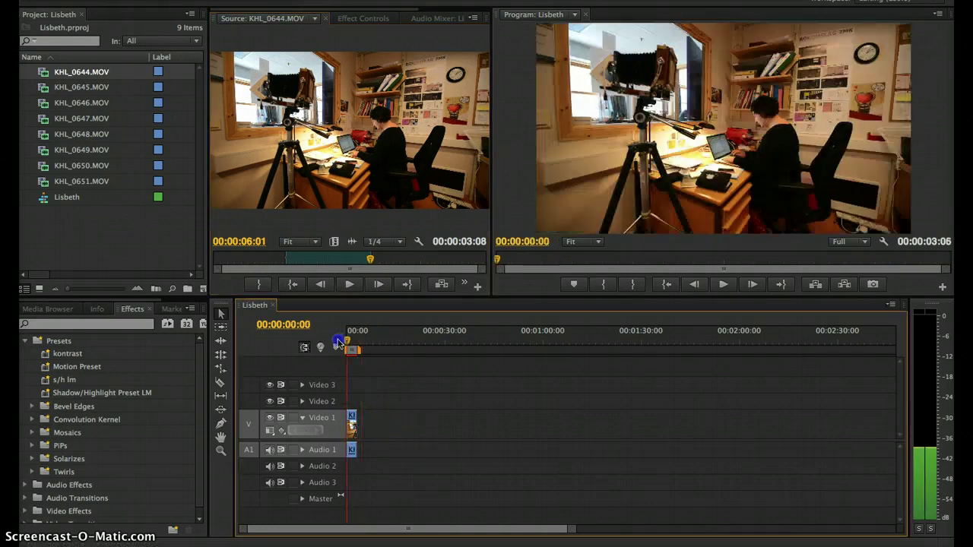
{"action": "key", "text": "space"}
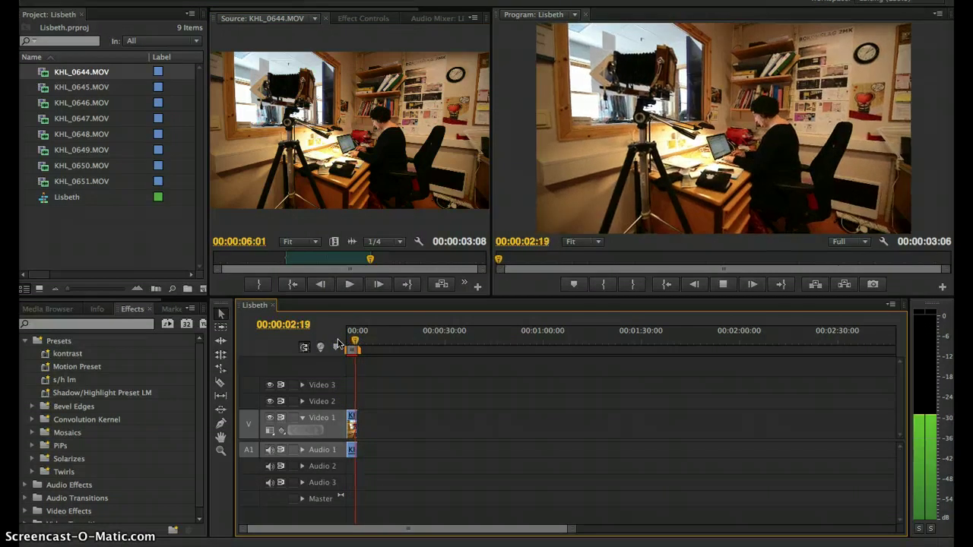
{"action": "key", "text": "space"}
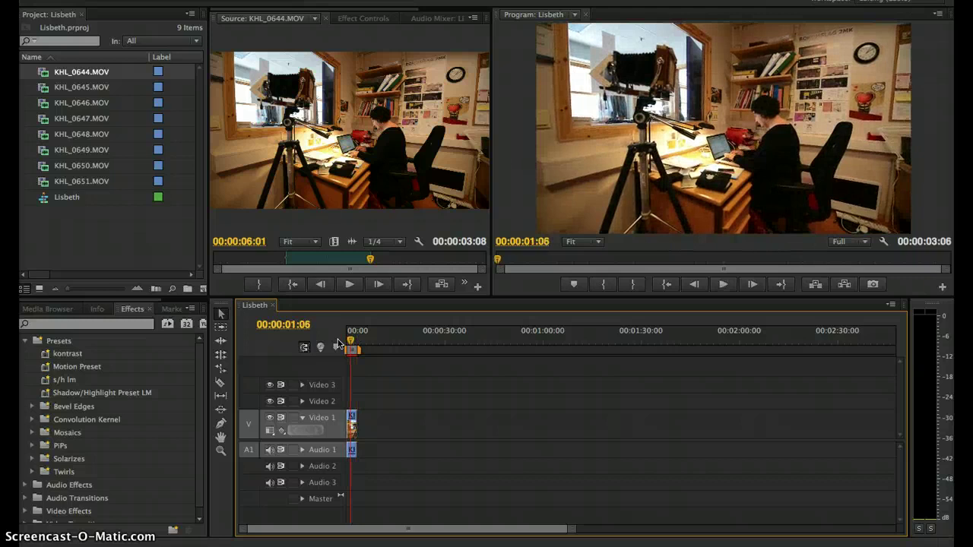
{"action": "left_click_drag", "start_coordinate": [352, 340], "coordinate": [358, 344]}
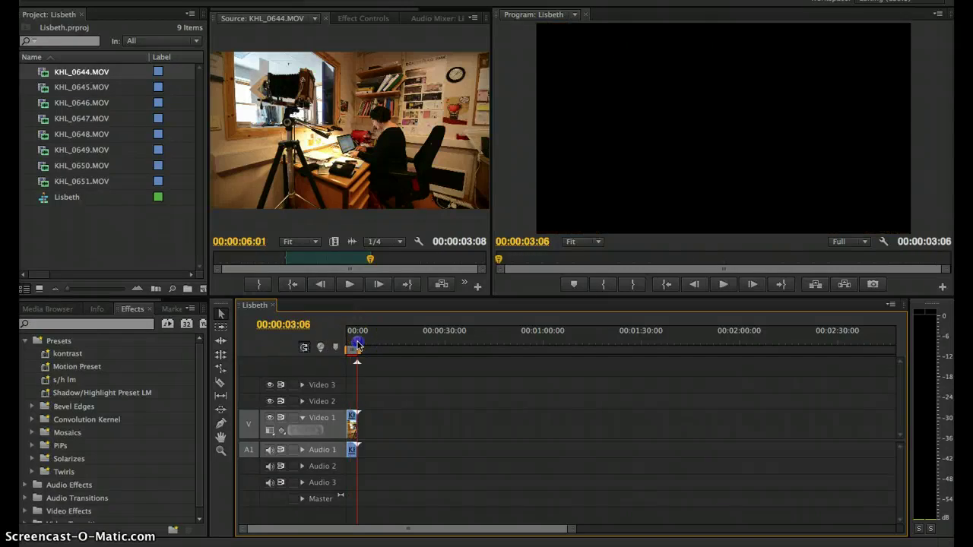
Open KHL_0645.MOV and set its in and out points, with the out point at 00:00:09:25.
{"action": "double_click", "coordinate": [43, 90]}
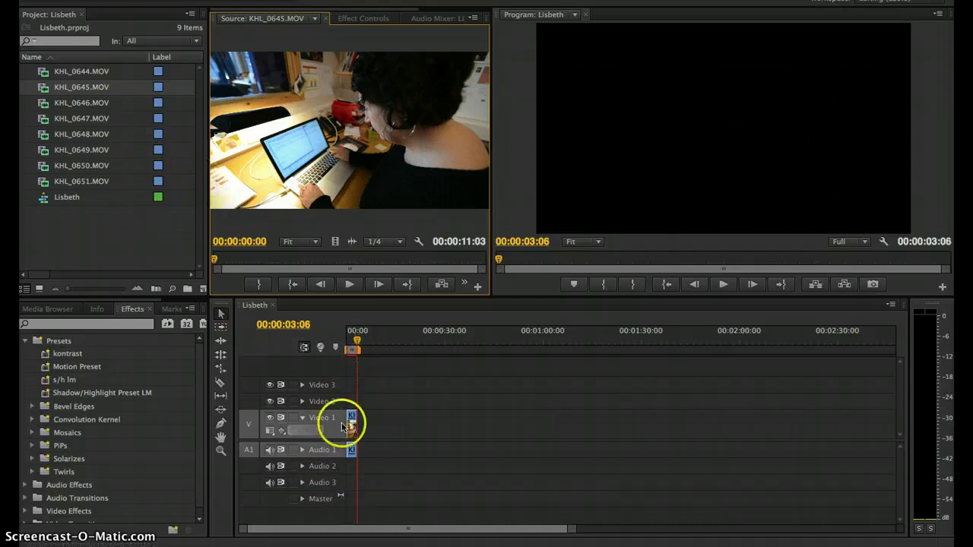
{"action": "mouse_move", "coordinate": [351, 428]}
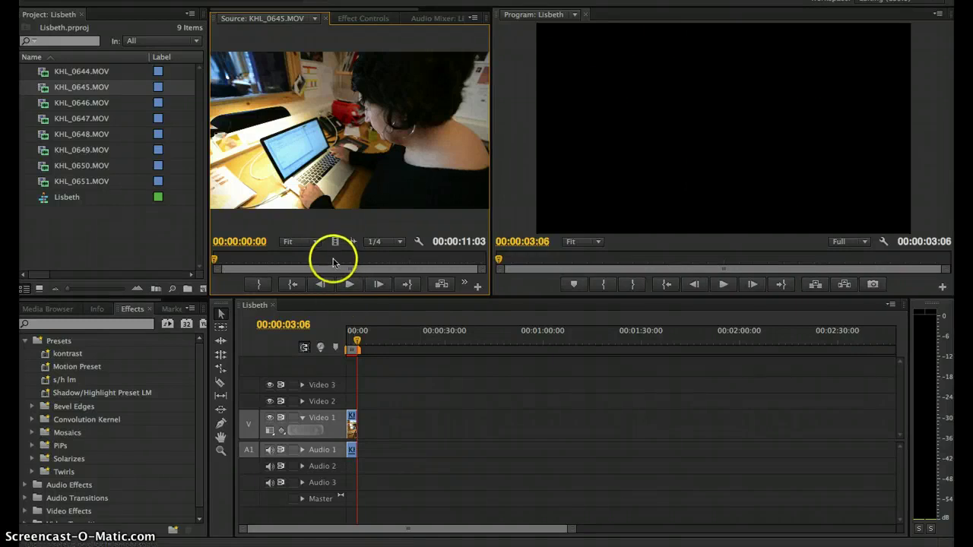
{"action": "left_click", "coordinate": [329, 262]}
{"action": "left_click_drag", "start_coordinate": [328, 262], "coordinate": [309, 261]}
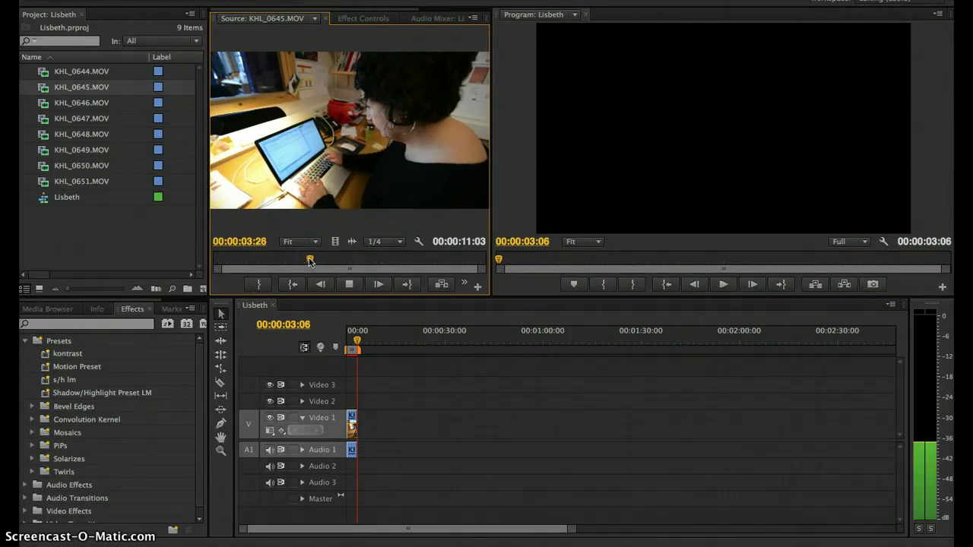
{"action": "key", "text": "space"}
{"action": "key", "text": "i"}
{"action": "key", "text": "space"}
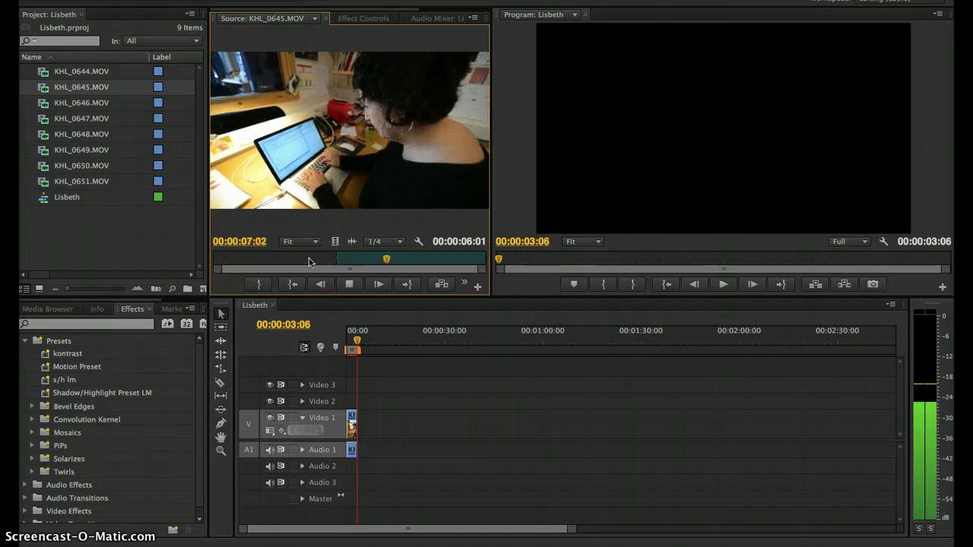
{"action": "key", "text": "space"}
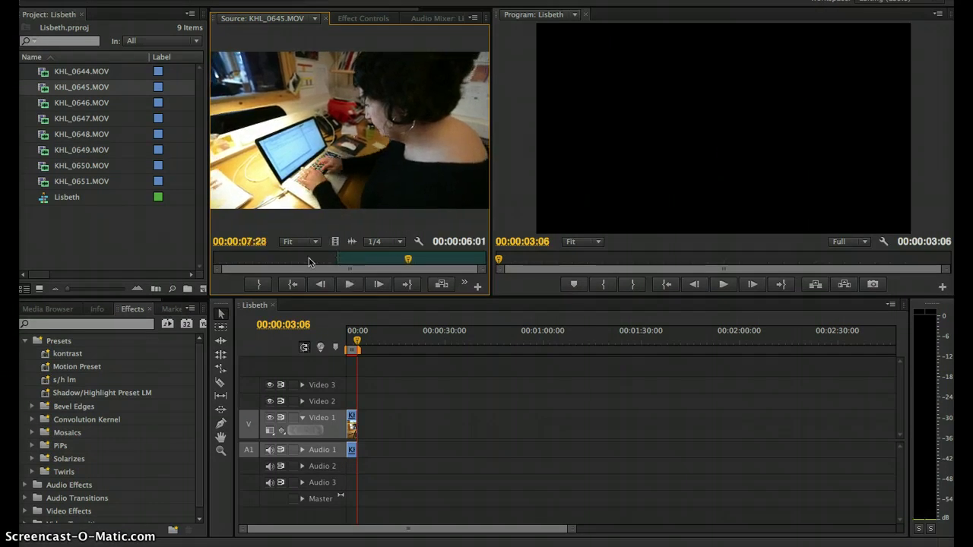
{"action": "key", "text": "j"}
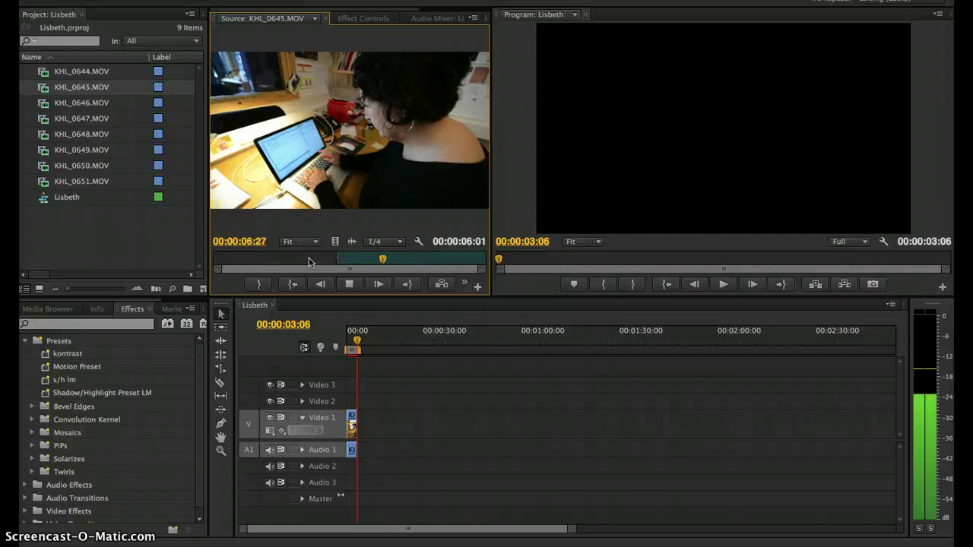
{"action": "key", "text": "l"}
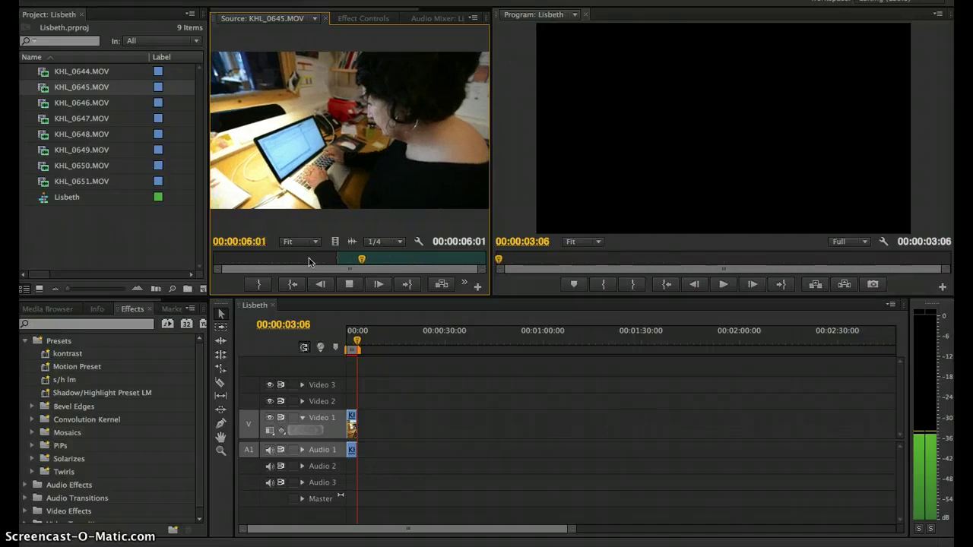
{"action": "key", "text": "i"}
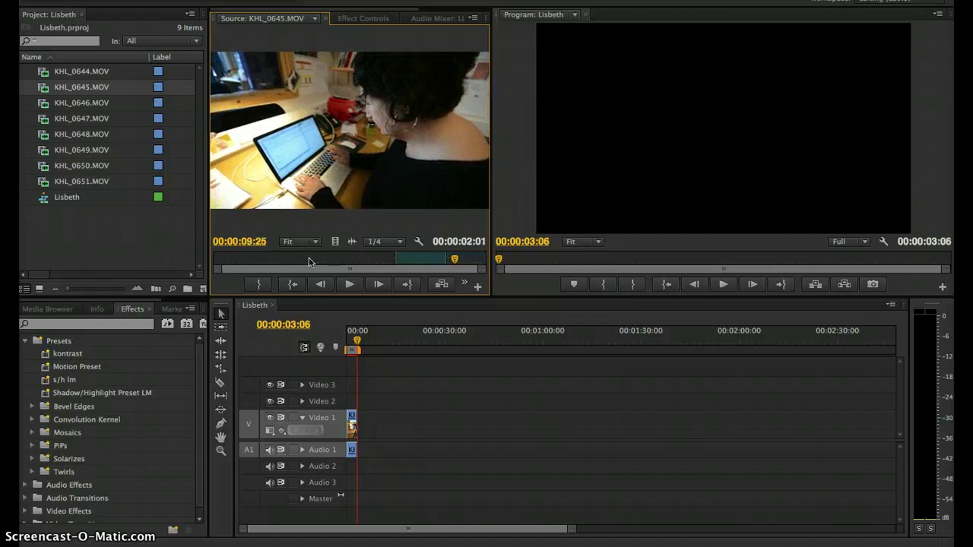
{"action": "key", "text": "k"}
{"action": "key", "text": "o"}
Add the trimmed KHL_0645 piece after KHL_0644 and play the 00:00:05:06 sequence.
{"action": "left_click", "coordinate": [337, 162]}
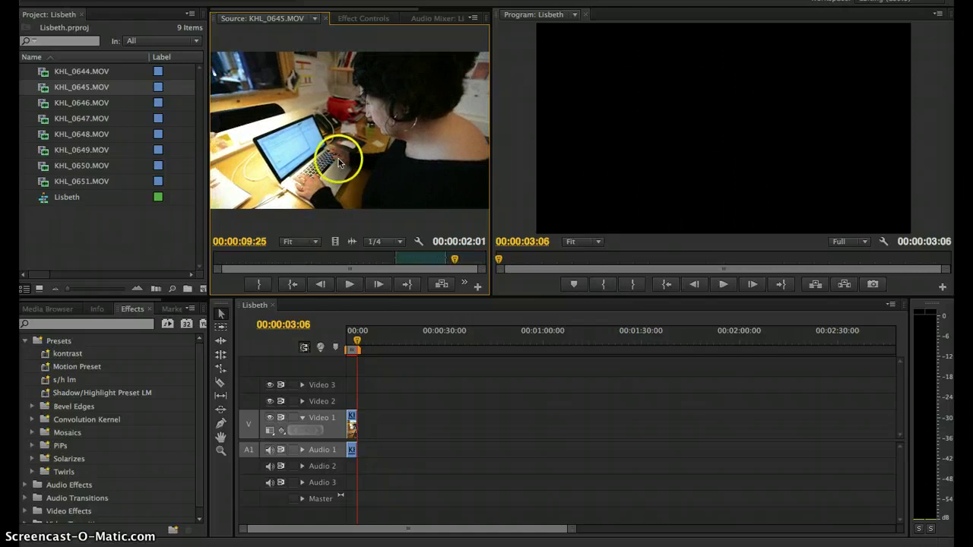
{"action": "key", "text": "period"}
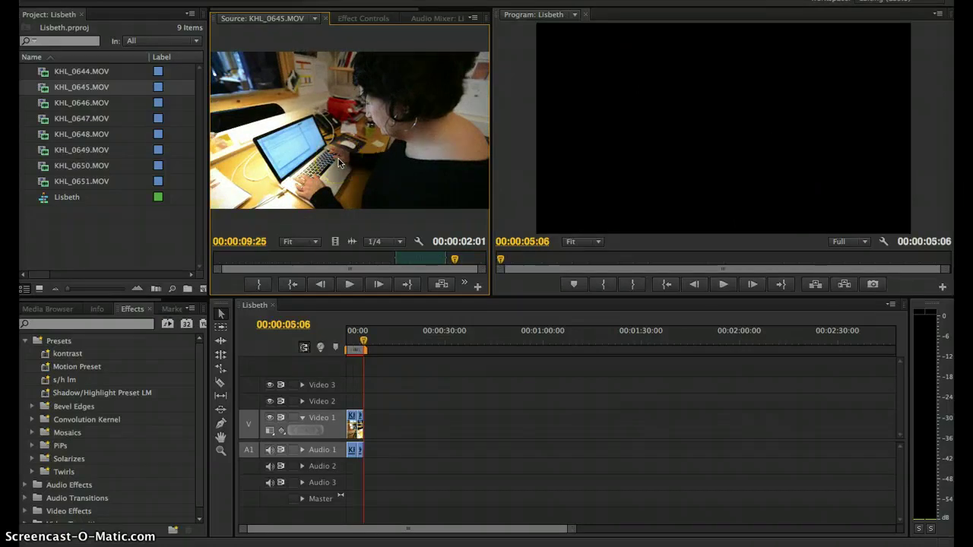
{"action": "left_click_drag", "start_coordinate": [360, 337], "coordinate": [331, 344]}
{"action": "key", "text": "space"}
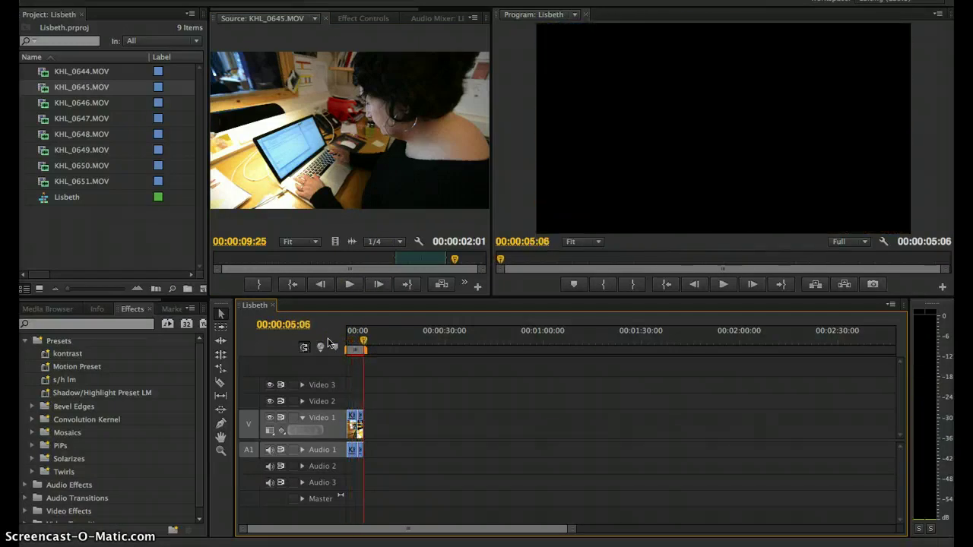
{"action": "key", "text": "Home"}
{"action": "key", "text": "space"}
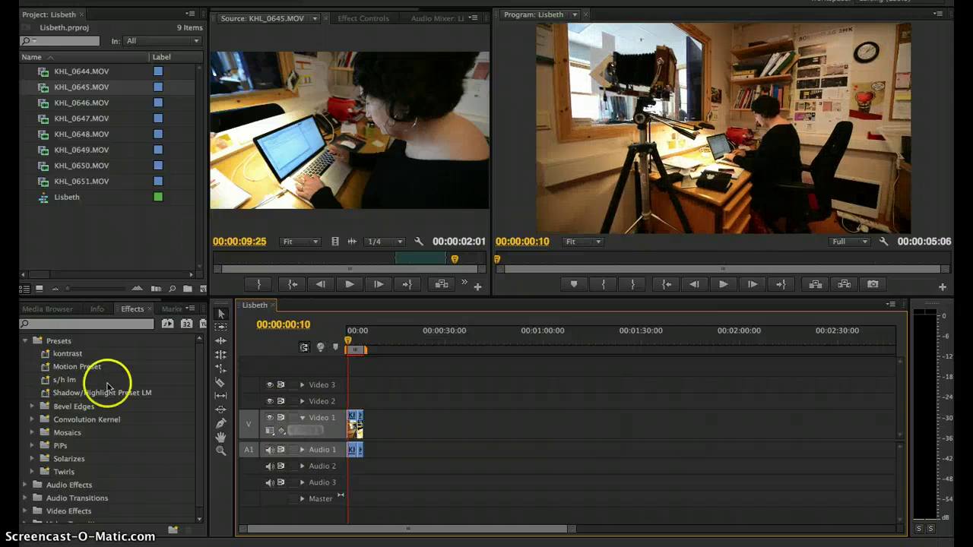
Open KHL_0646.MOV in the Source monitor and preview it from the start.
{"action": "double_click", "coordinate": [44, 107]}
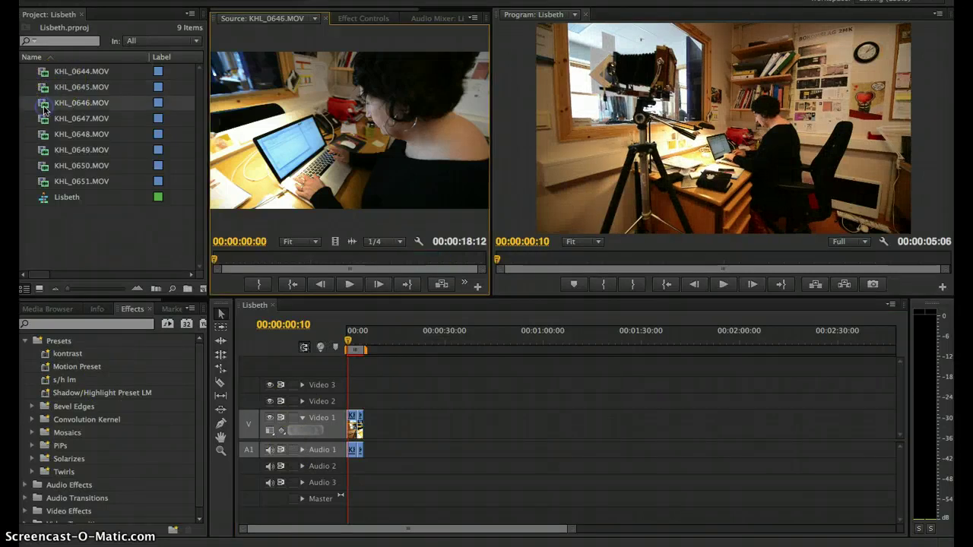
{"action": "left_click", "coordinate": [266, 258]}
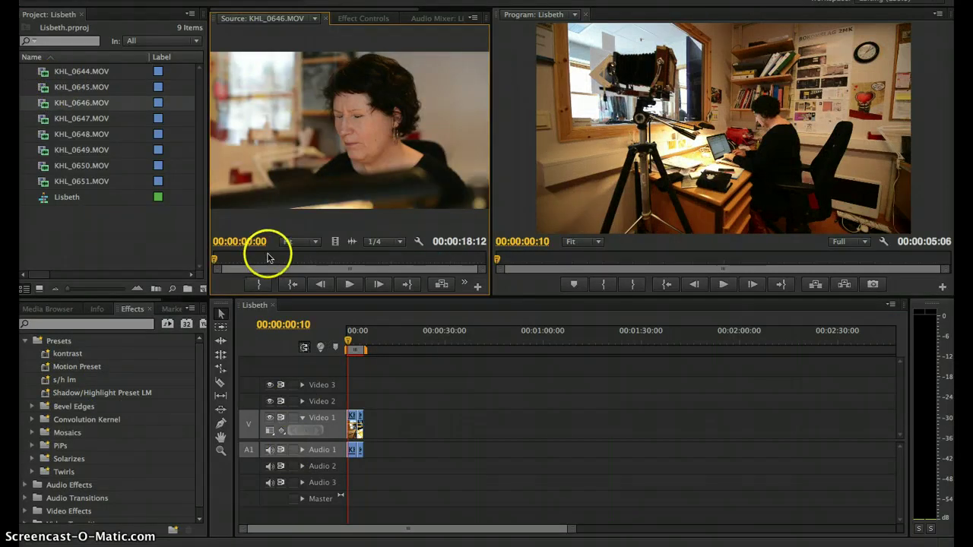
{"action": "key", "text": "space"}
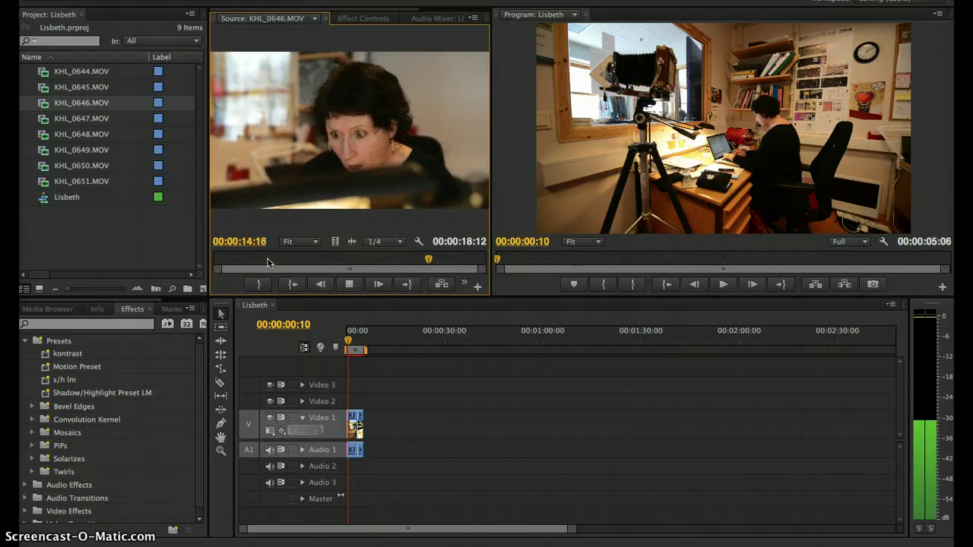
{"action": "key", "text": "j"}
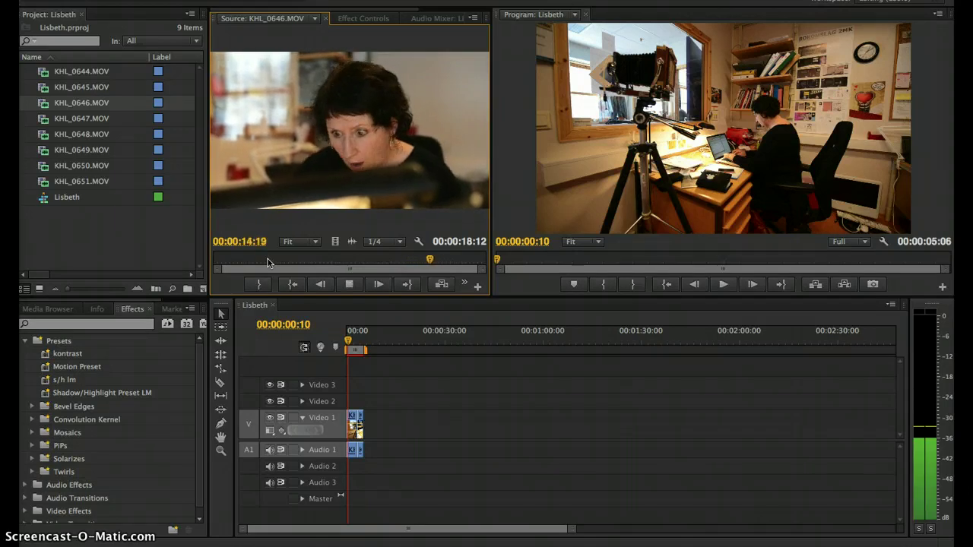
{"action": "key", "text": "k"}
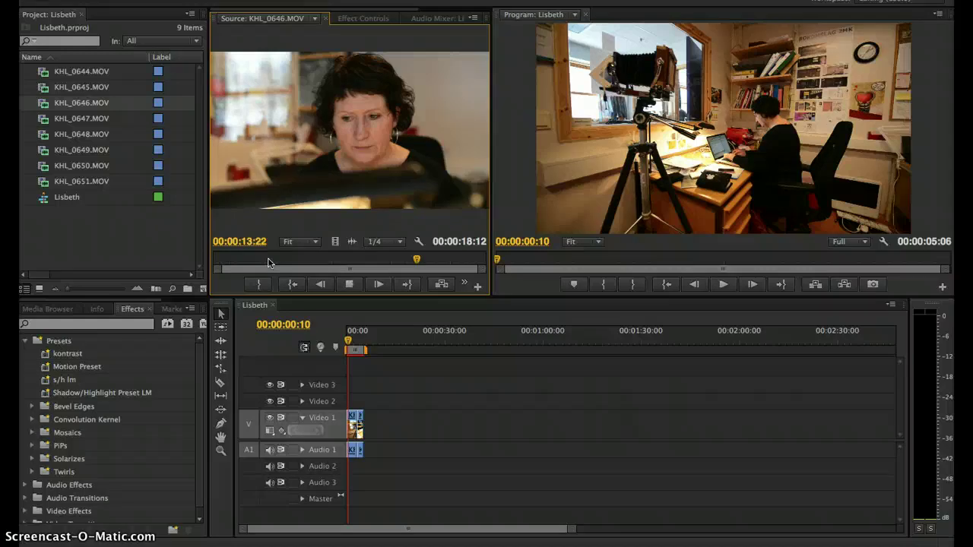
Mark a 00:00:06:21 section of KHL_0646 and move the sequence playhead to the clips' end.
{"action": "left_click", "coordinate": [343, 259]}
{"action": "left_click", "coordinate": [348, 283]}
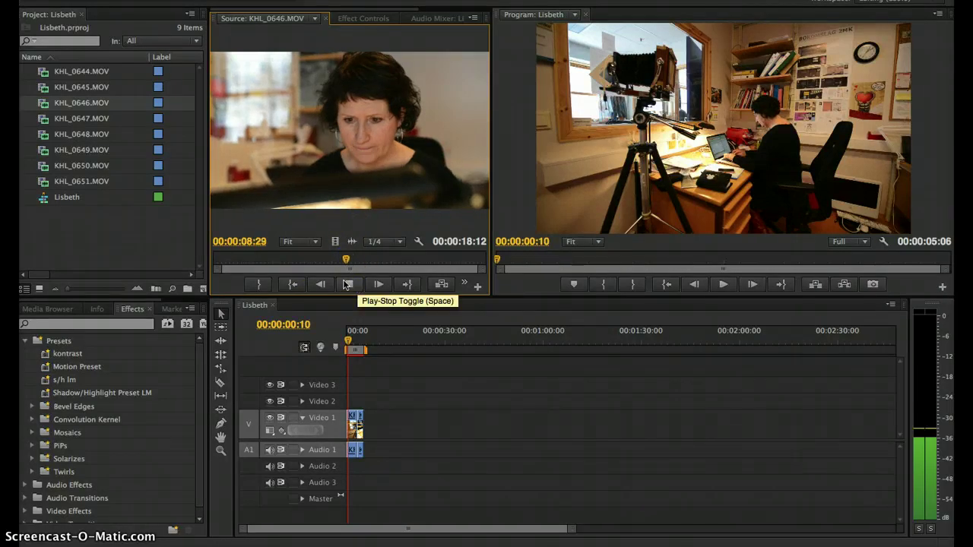
{"action": "key", "text": "j"}
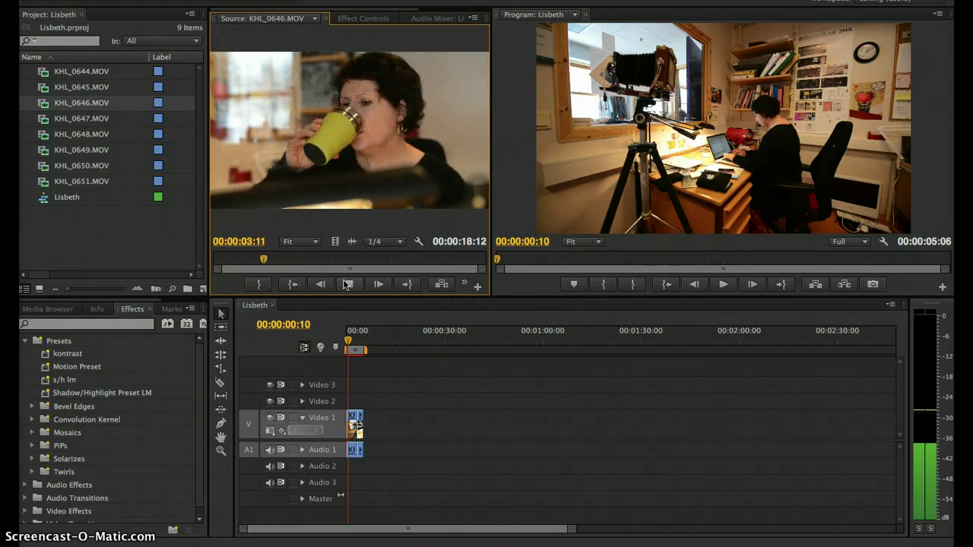
{"action": "left_click", "coordinate": [347, 284]}
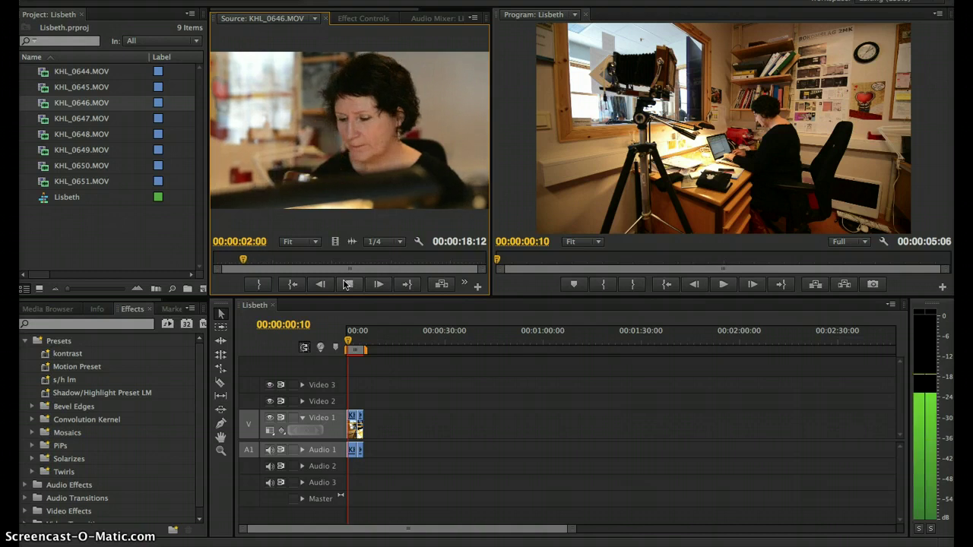
{"action": "left_click", "coordinate": [347, 284]}
{"action": "left_click", "coordinate": [347, 283]}
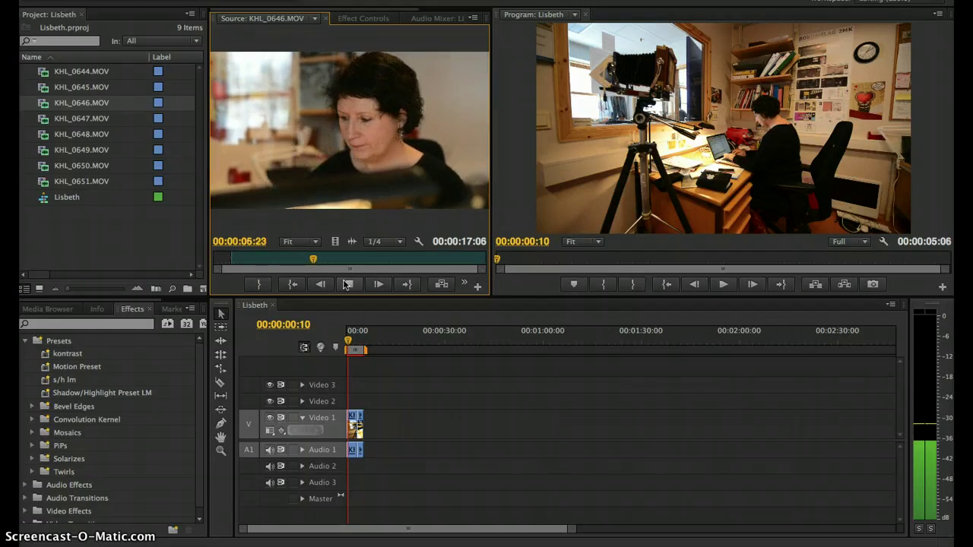
{"action": "left_click", "coordinate": [347, 284]}
{"action": "key", "text": "o"}
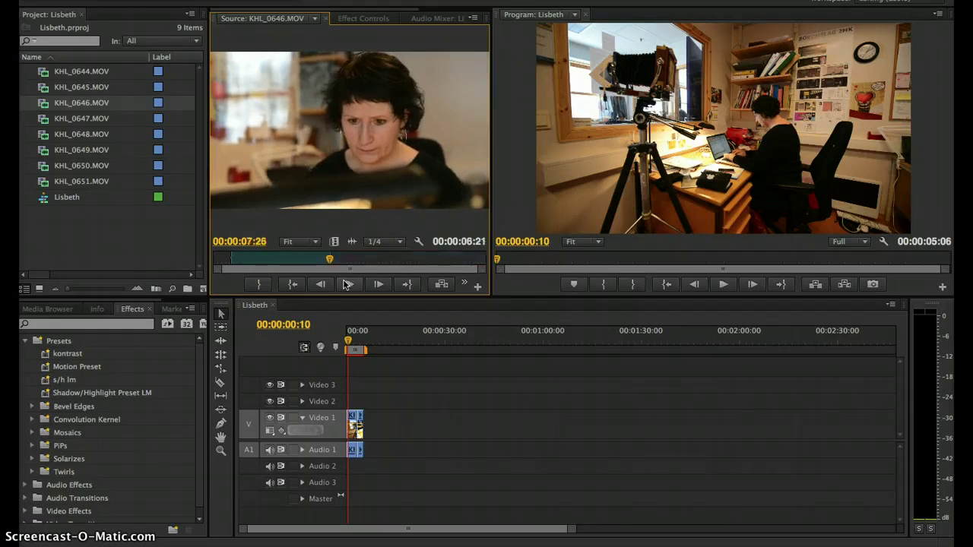
{"action": "left_click", "coordinate": [364, 336]}
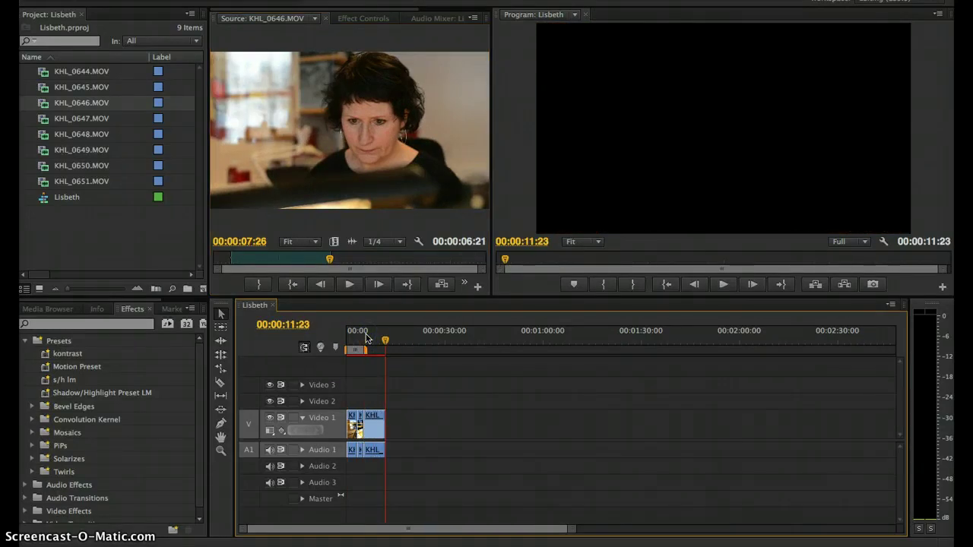
Rename KHL_0646.MOV to 'overrasket og kaffe' and load KHL_0647.MOV (00:00:19:00) into the Source monitor.
{"action": "double_click", "coordinate": [45, 136]}
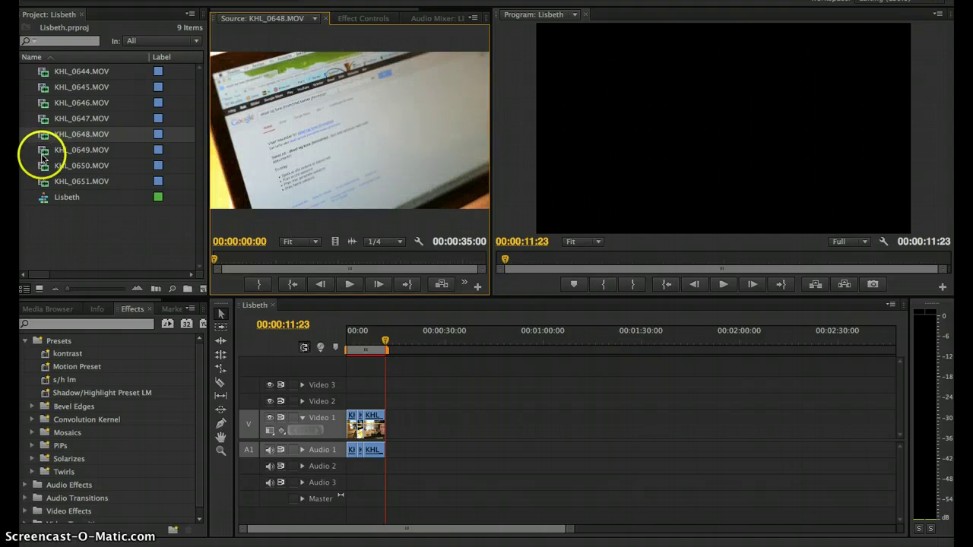
{"action": "double_click", "coordinate": [43, 151]}
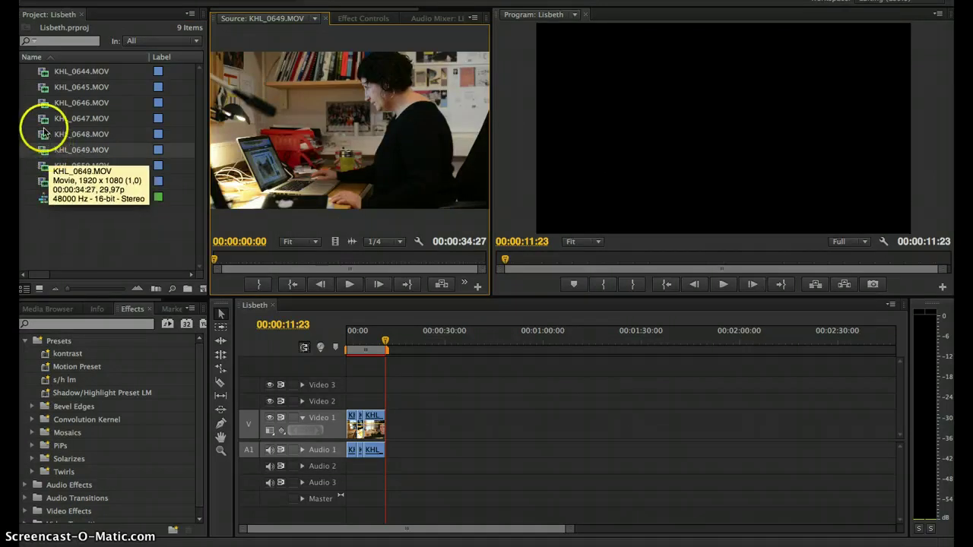
{"action": "double_click", "coordinate": [66, 107]}
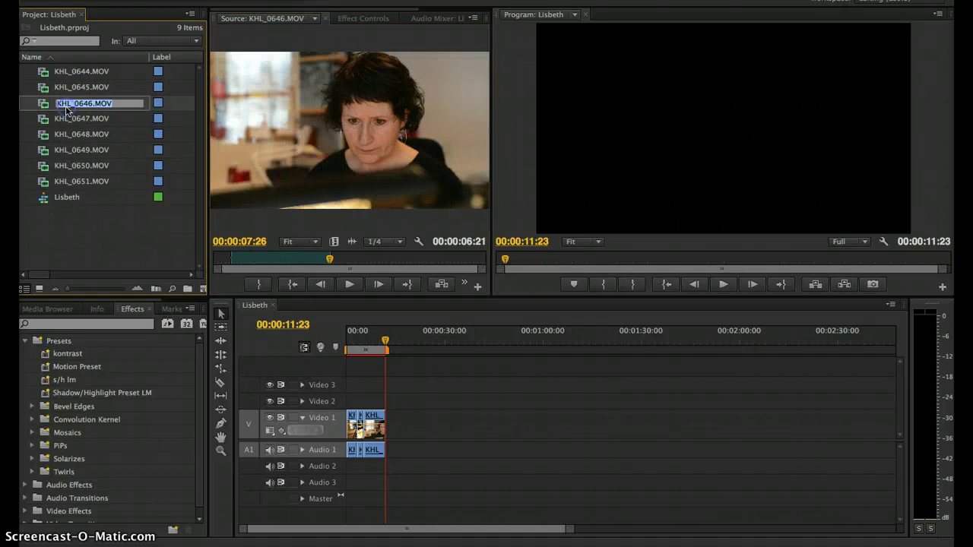
{"action": "type", "text": "overras"}
{"action": "type", "text": "ket og kaf"}
{"action": "type", "text": "fe"}
{"action": "key", "text": "Return"}
{"action": "left_click", "coordinate": [43, 124]}
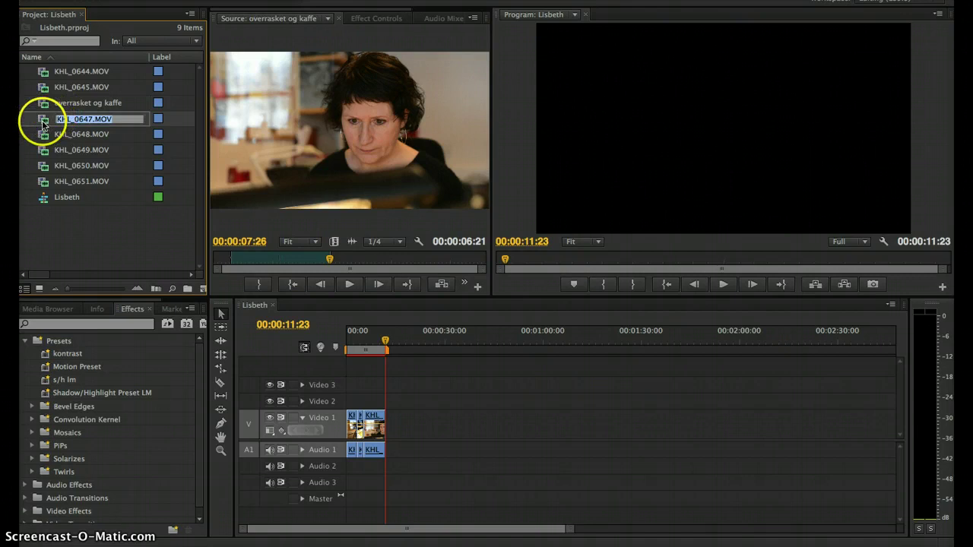
{"action": "double_click", "coordinate": [44, 124]}
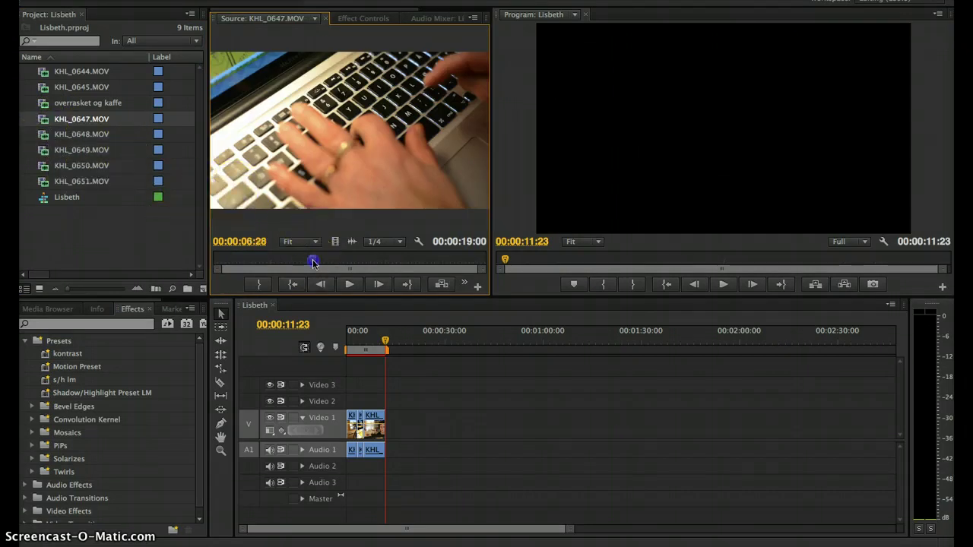
Mark a 00:00:03:19 In/Out section of KHL_0647 and park the timeline playhead at 00:00:03:06.
{"action": "left_click_drag", "start_coordinate": [312, 263], "coordinate": [361, 261]}
{"action": "key", "text": "space"}
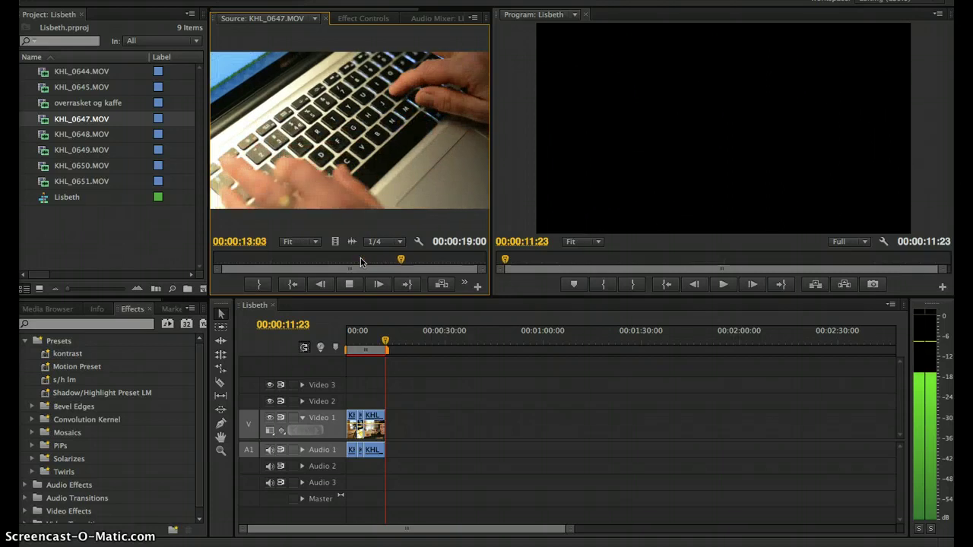
{"action": "key", "text": "i"}
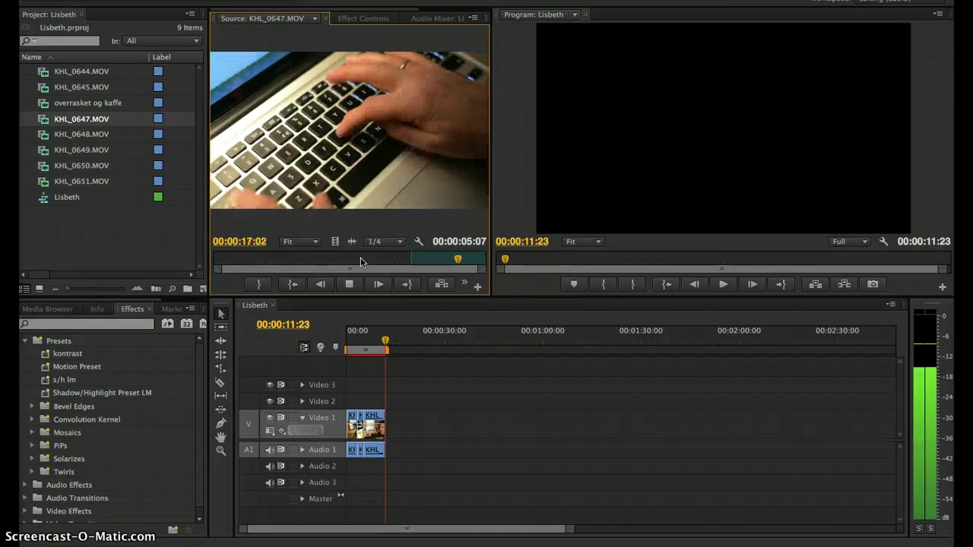
{"action": "key", "text": "o"}
{"action": "key", "text": "space"}
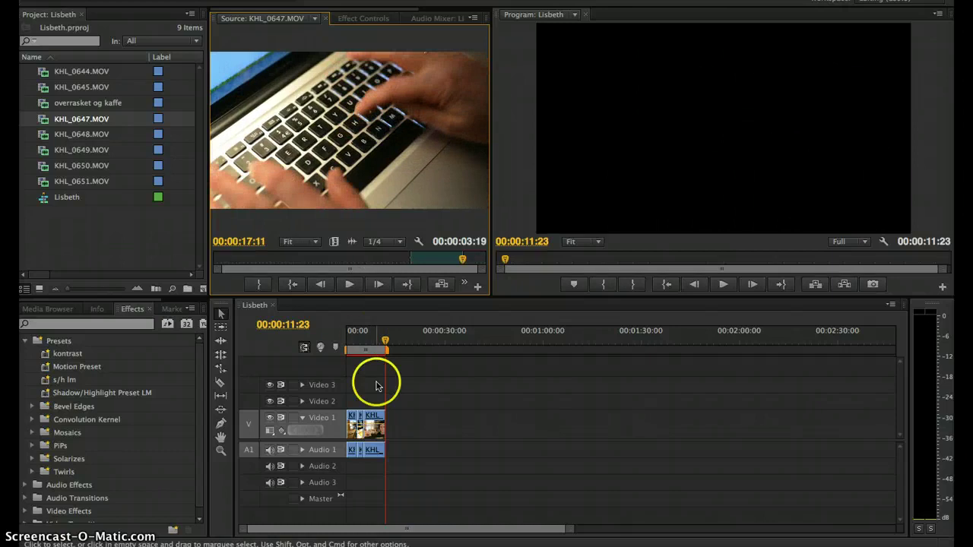
{"action": "left_click_drag", "start_coordinate": [364, 344], "coordinate": [354, 342]}
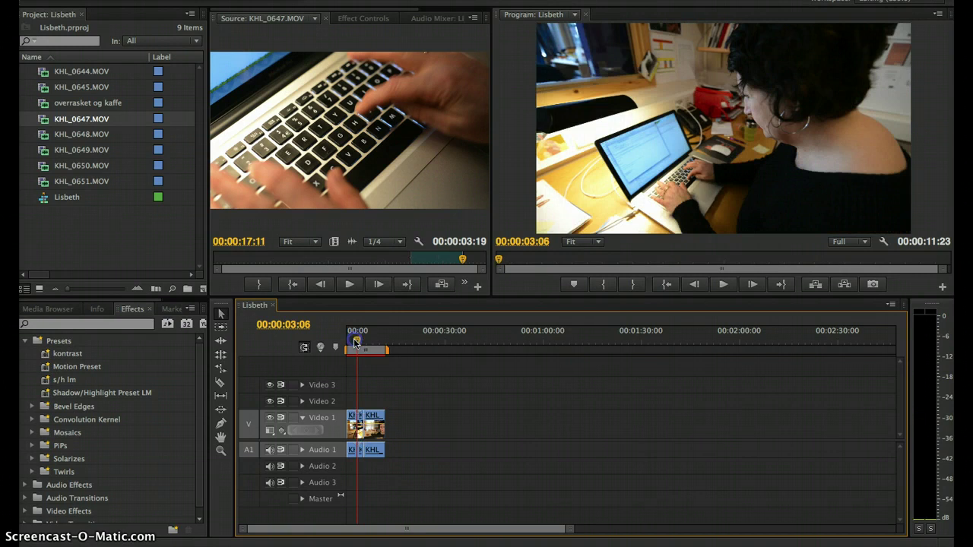
Insert the marked KHL_0647 section at 00:00:03:06, then scrub the 00:00:15:13 sequence to its end.
{"action": "left_click", "coordinate": [441, 284]}
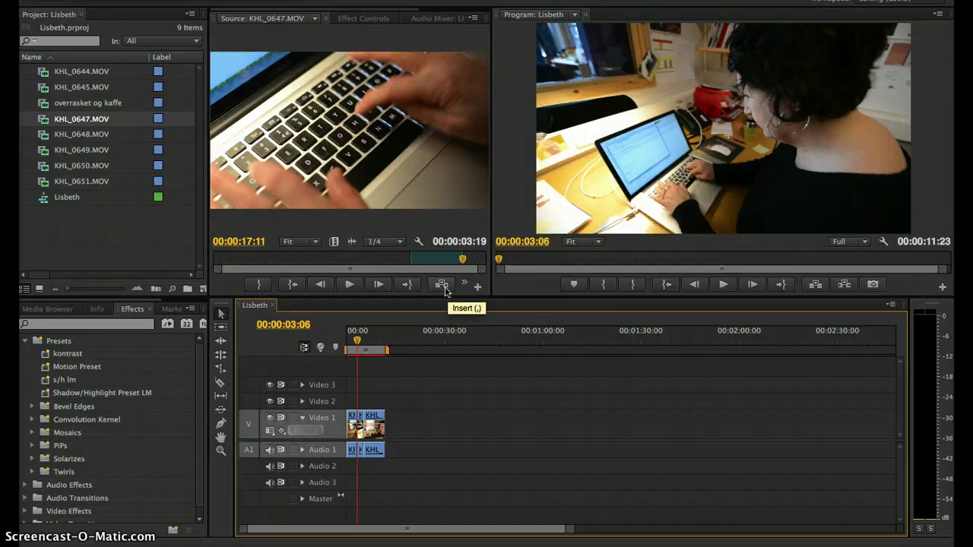
{"action": "left_click", "coordinate": [443, 286]}
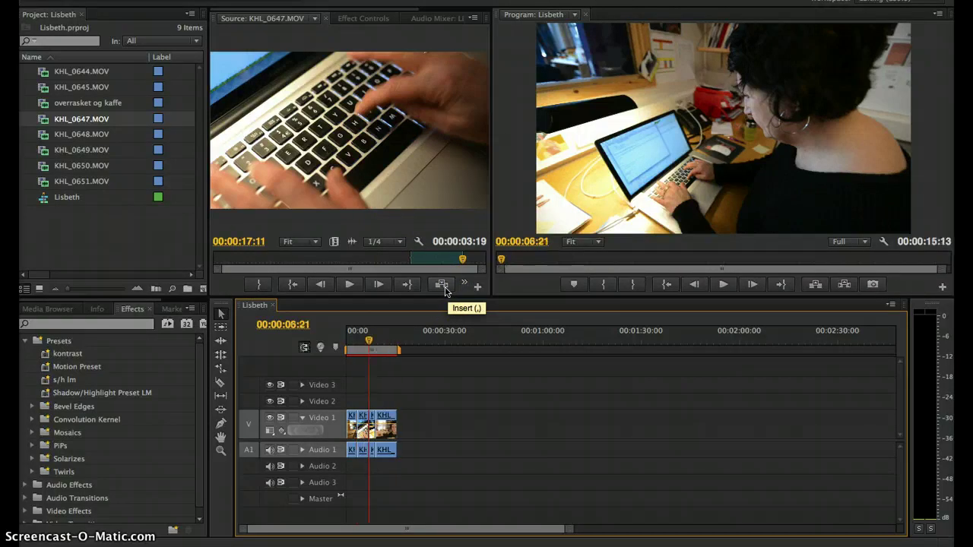
{"action": "left_click", "coordinate": [380, 368]}
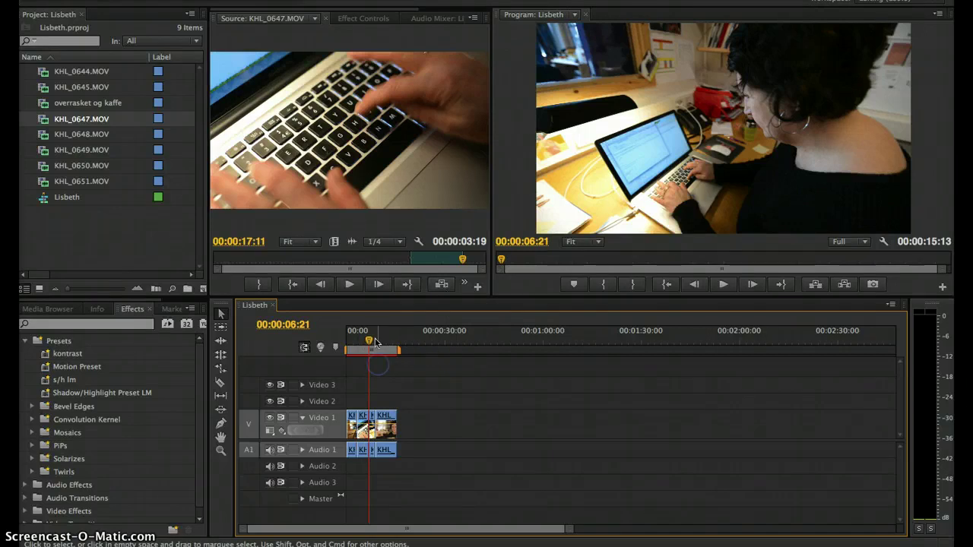
{"action": "left_click_drag", "start_coordinate": [375, 342], "coordinate": [335, 347]}
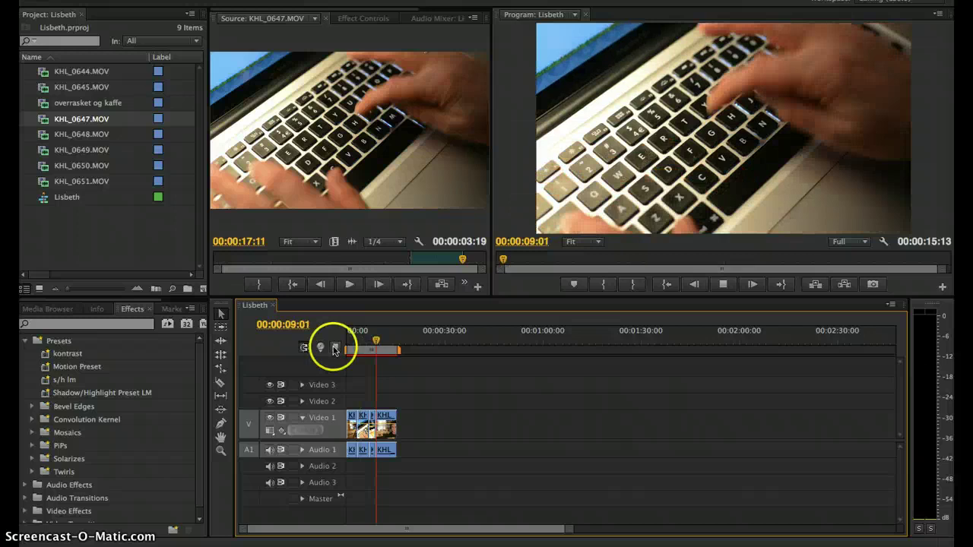
{"action": "left_click", "coordinate": [382, 343]}
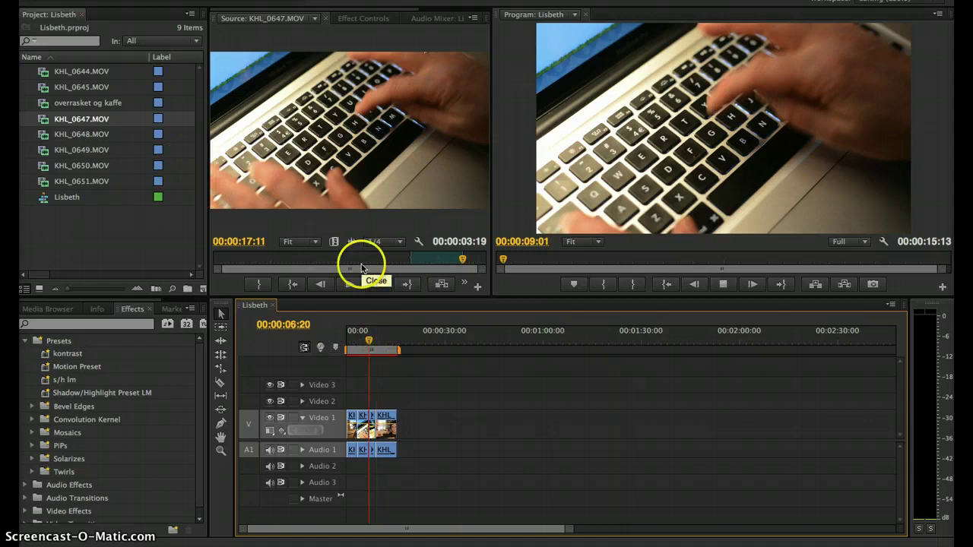
{"action": "left_click_drag", "start_coordinate": [378, 332], "coordinate": [395, 338]}
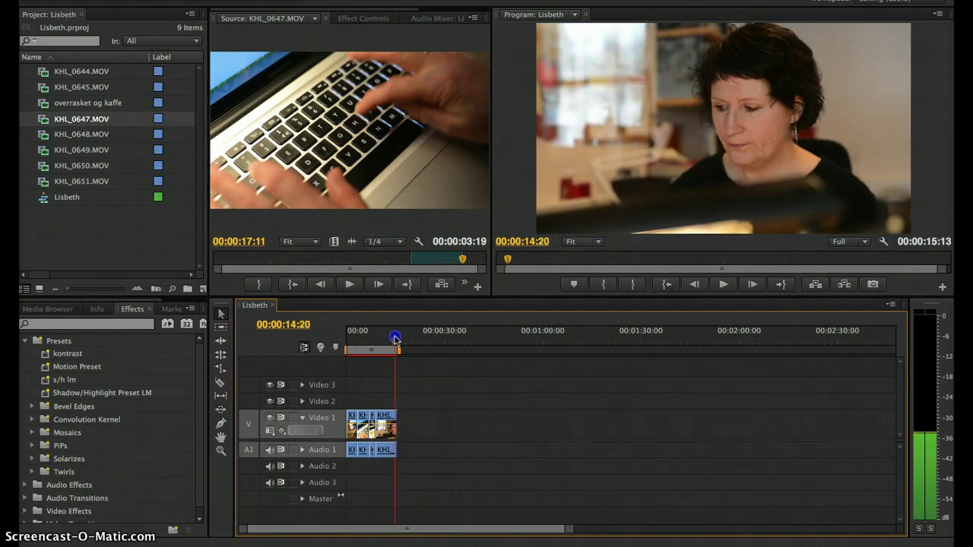
{"action": "left_click", "coordinate": [396, 338]}
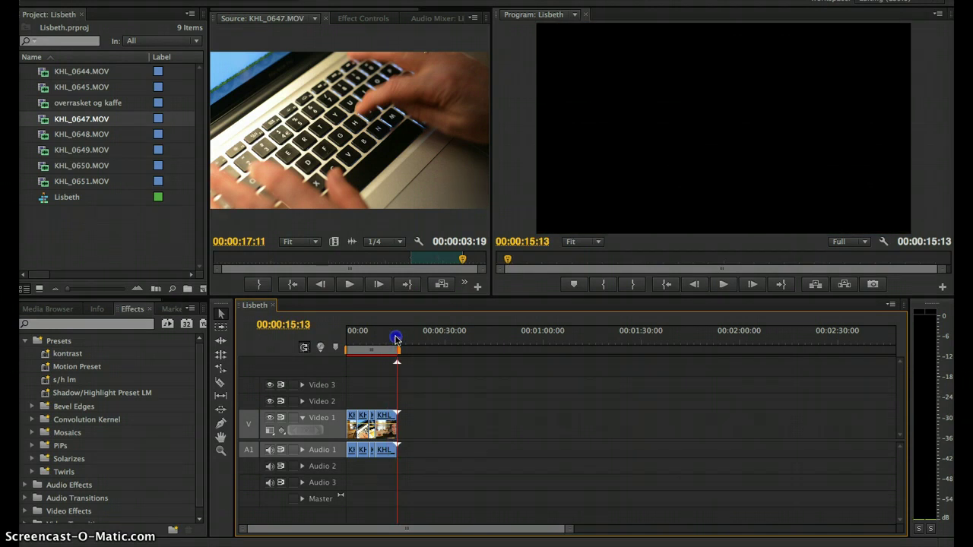
Mark a 00:00:02:27 section of KHL_0651.MOV ending at 13:24 and append it to the sequence end.
{"action": "double_click", "coordinate": [43, 151]}
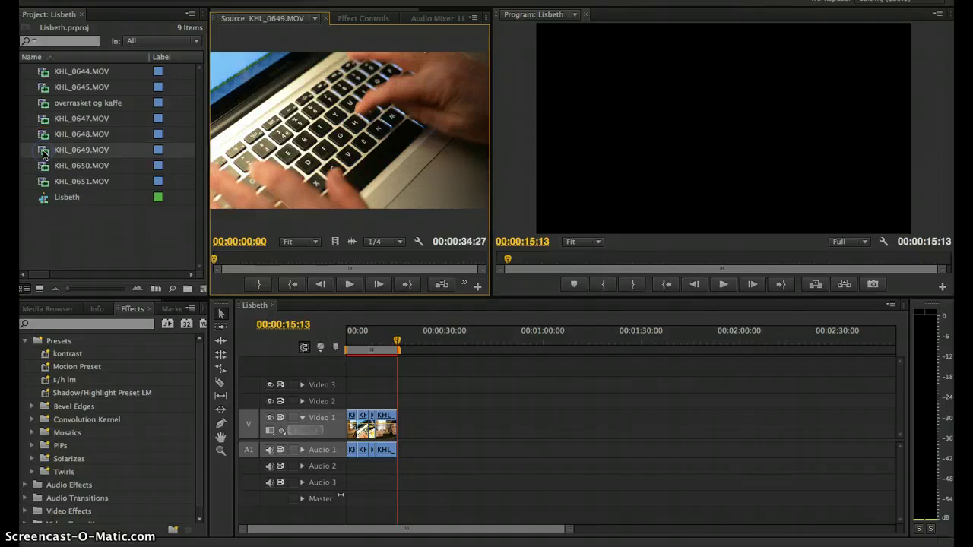
{"action": "double_click", "coordinate": [43, 168]}
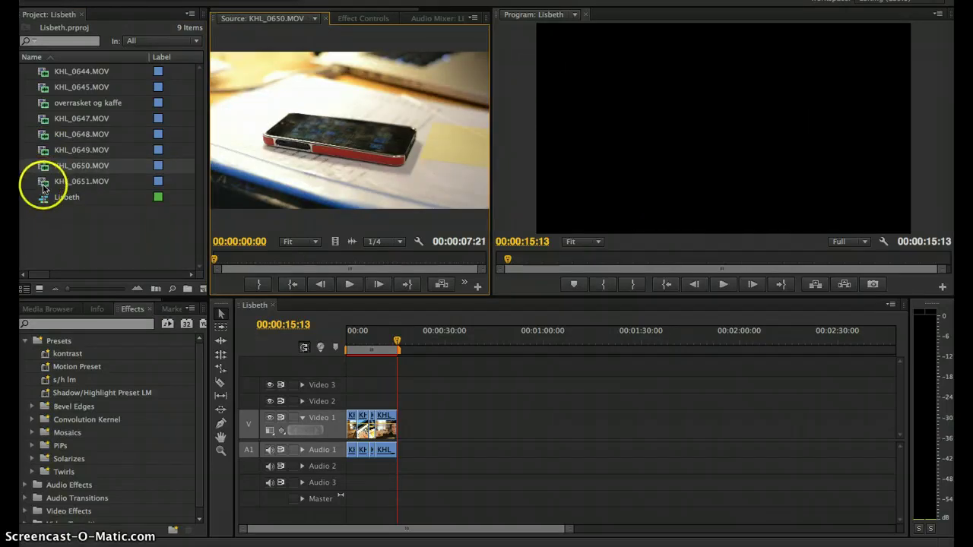
{"action": "double_click", "coordinate": [43, 182]}
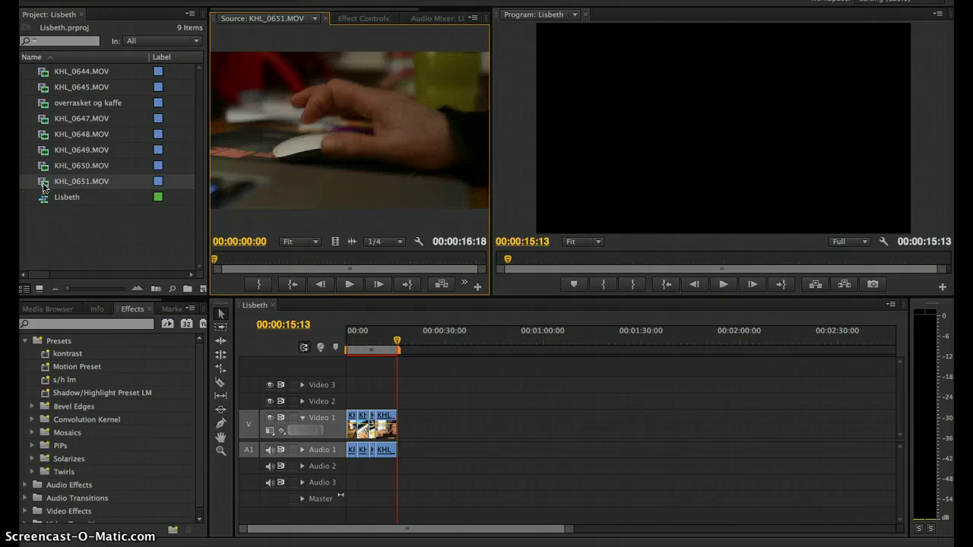
{"action": "left_click", "coordinate": [304, 261]}
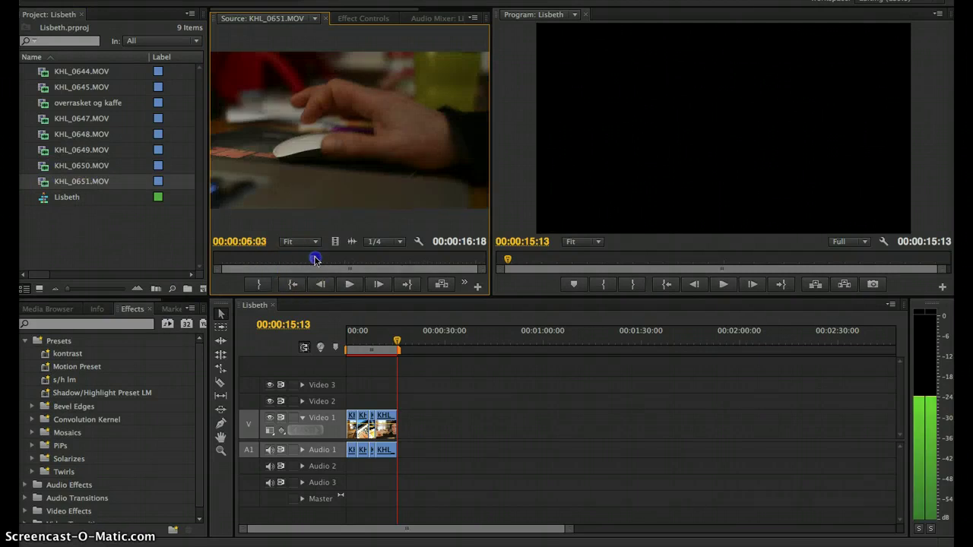
{"action": "left_click_drag", "start_coordinate": [304, 261], "coordinate": [329, 261]}
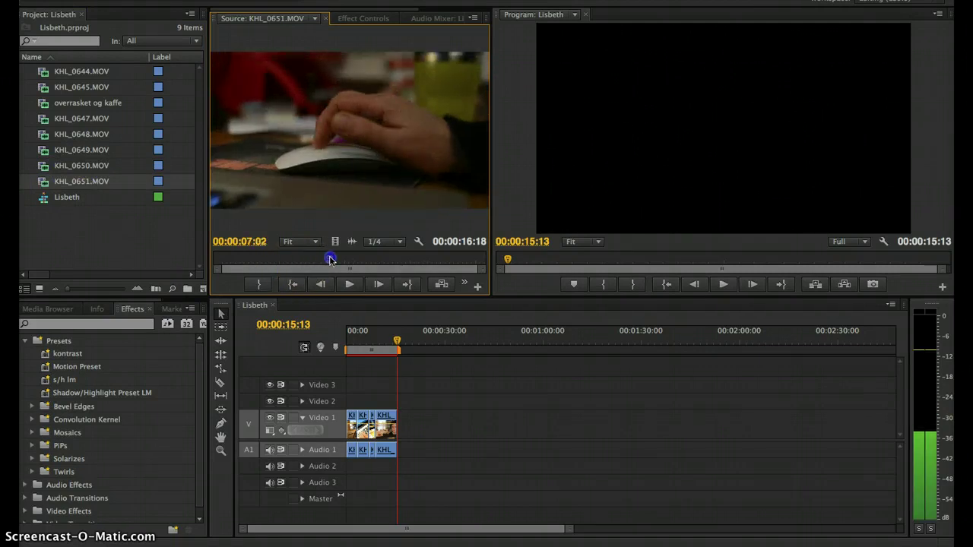
{"action": "key", "text": "space"}
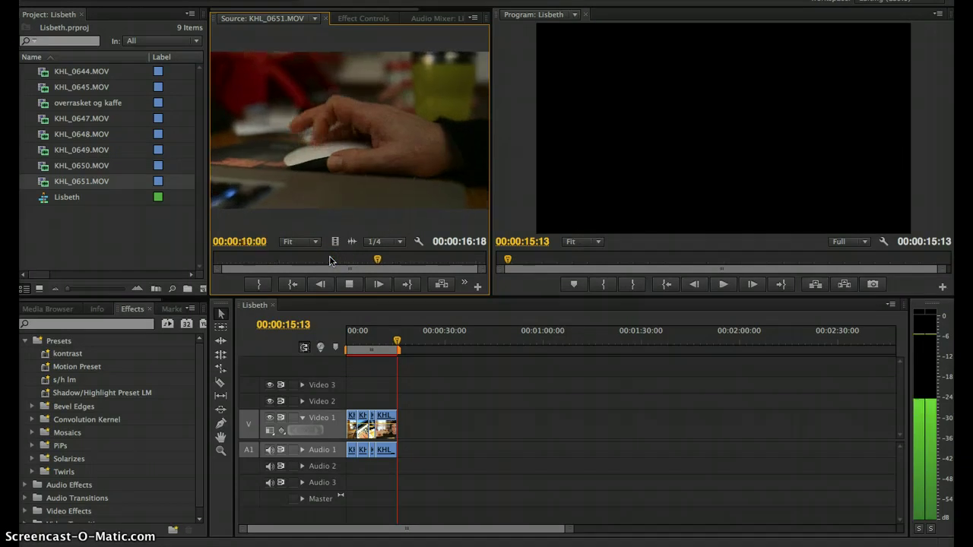
{"action": "key", "text": "i"}
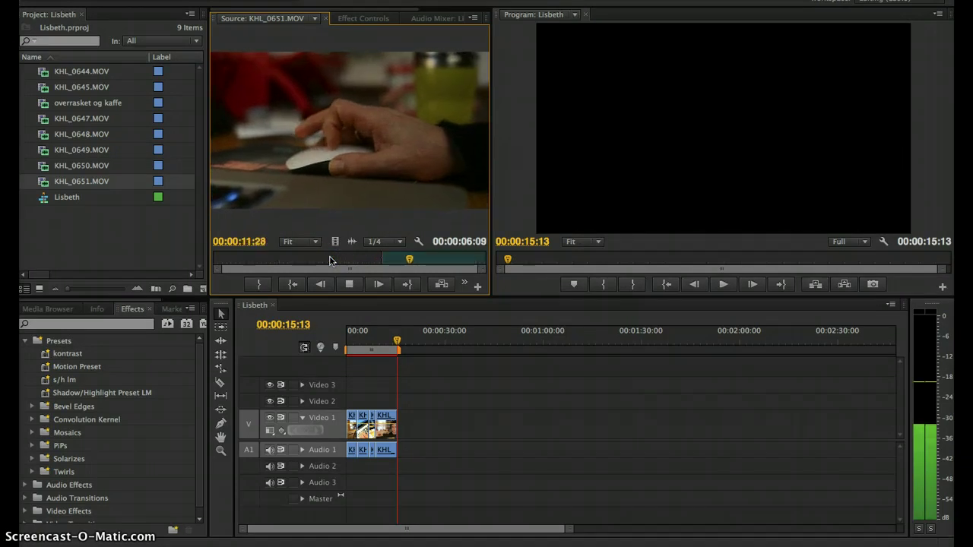
{"action": "key", "text": "o"}
{"action": "key", "text": "space"}
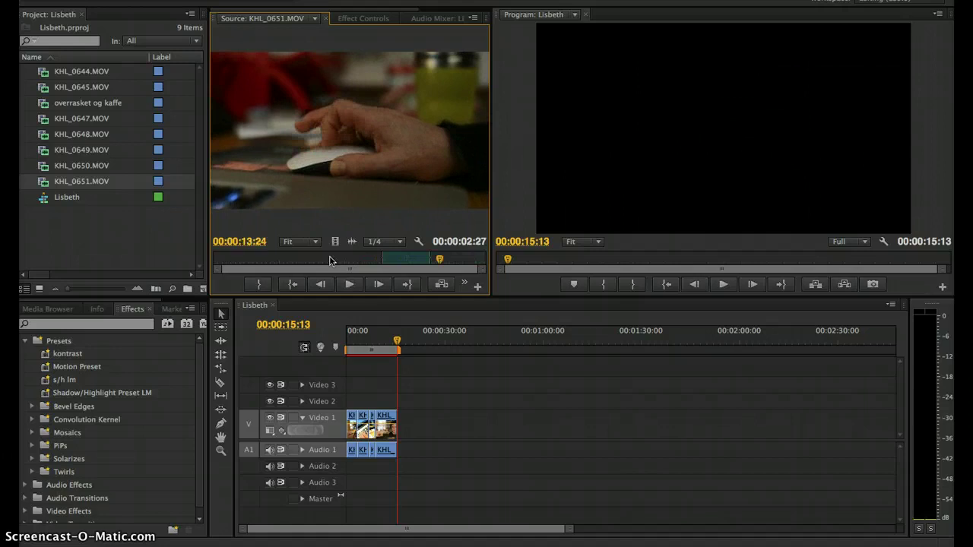
{"action": "key", "text": "period"}
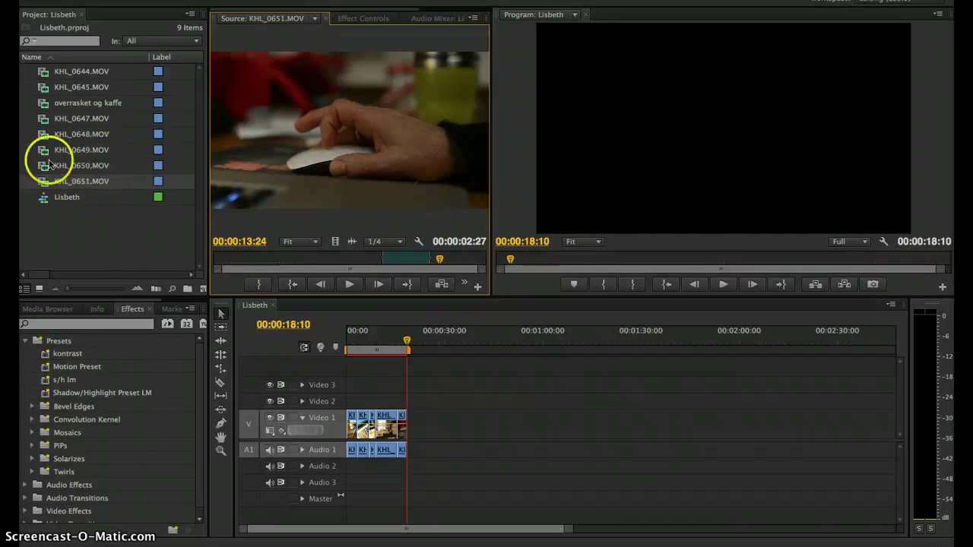
Load 'overrasket og kaffe' in the Source monitor and mark a section from 14:00 to 15:27.
{"action": "double_click", "coordinate": [44, 120]}
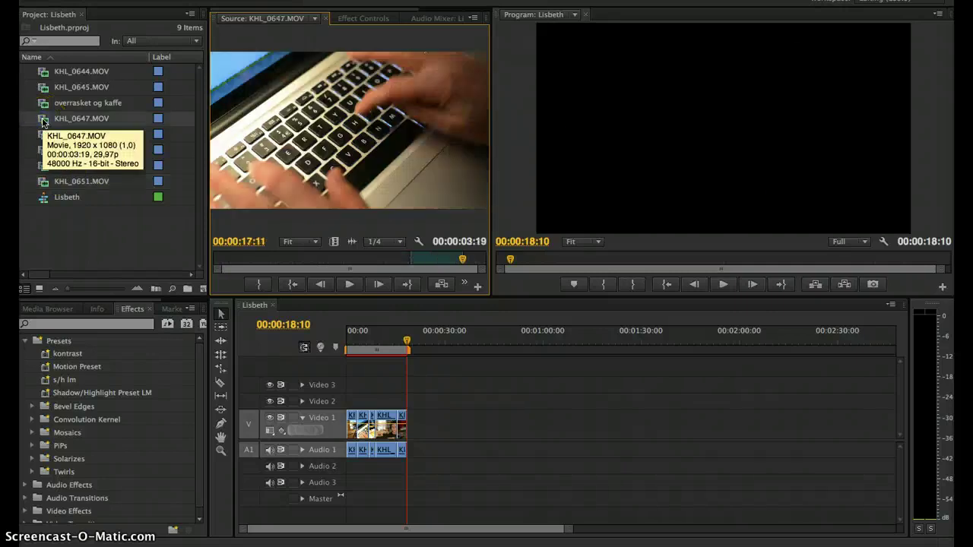
{"action": "double_click", "coordinate": [43, 109]}
{"action": "left_click_drag", "start_coordinate": [329, 259], "coordinate": [413, 260]}
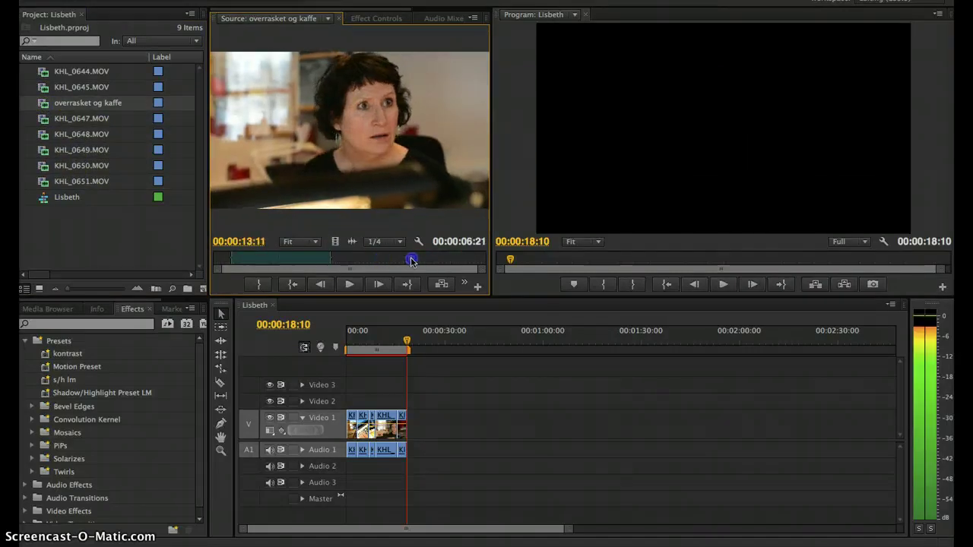
{"action": "key", "text": "space"}
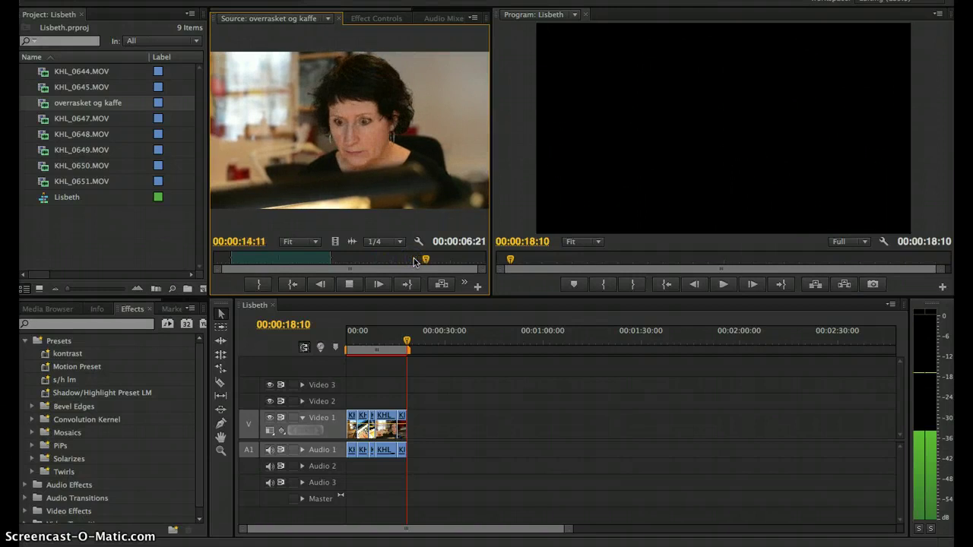
{"action": "key", "text": "j"}
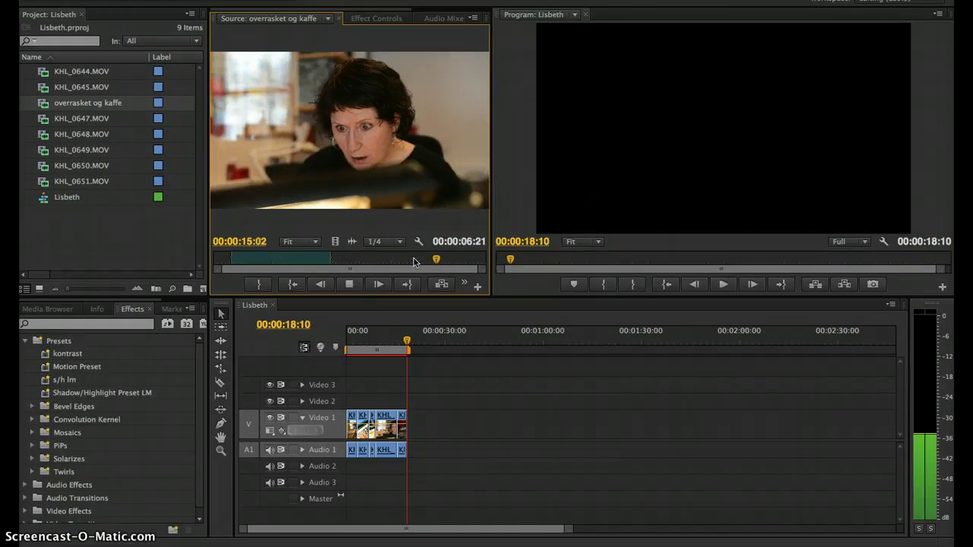
{"action": "key", "text": "i"}
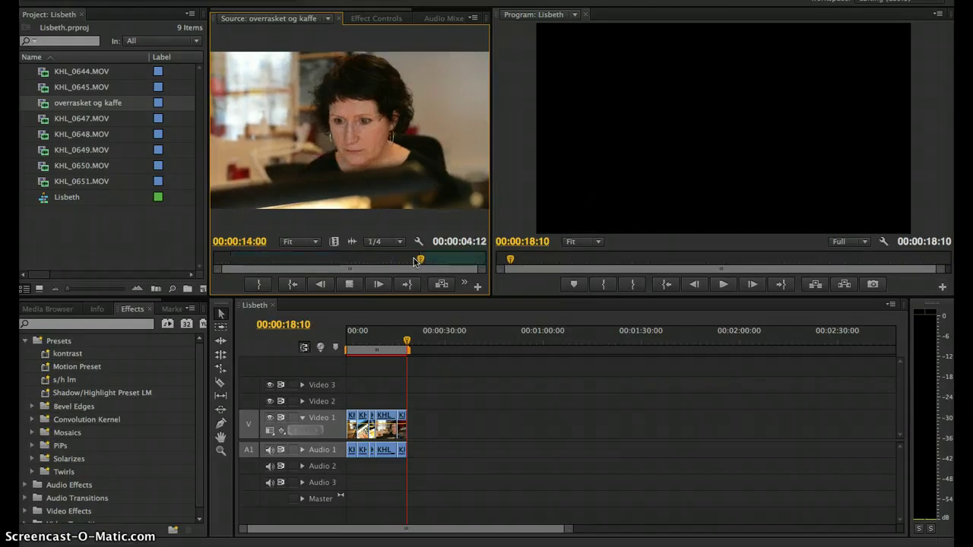
{"action": "key", "text": "o"}
{"action": "key", "text": "space"}
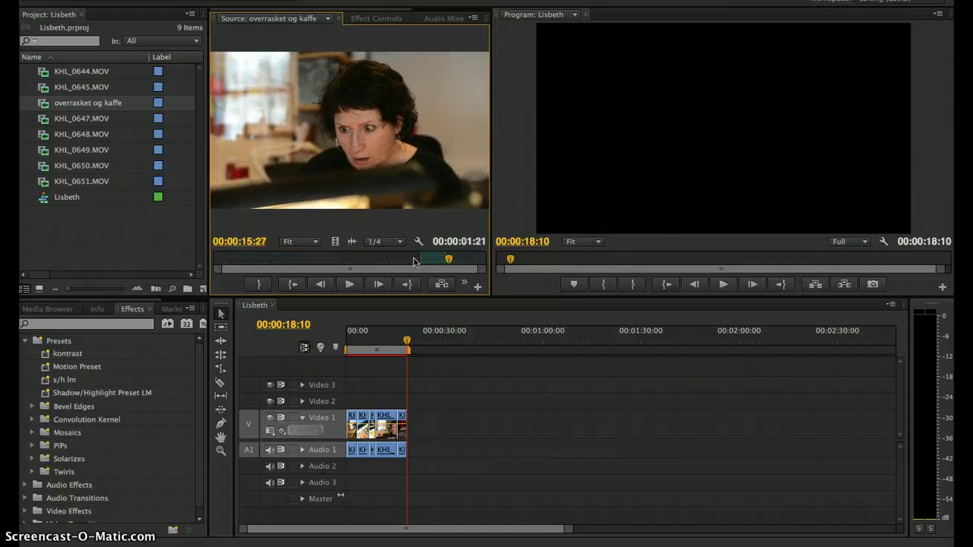
Tighten the Out point to 15:18 and insert the 00:00:01:19 section at the sequence end.
{"action": "key", "text": "space"}
{"action": "key", "text": "space"}
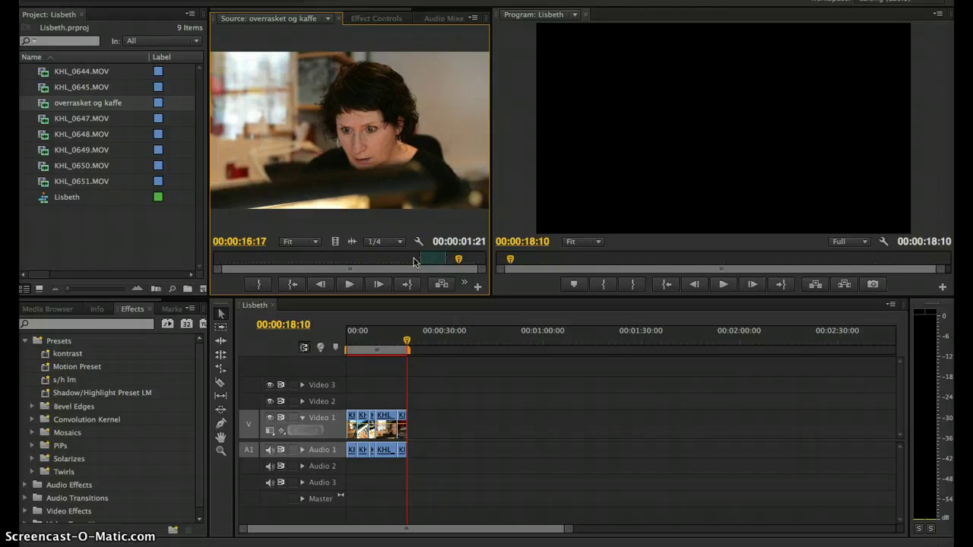
{"action": "key", "text": "j"}
{"action": "key", "text": "k"}
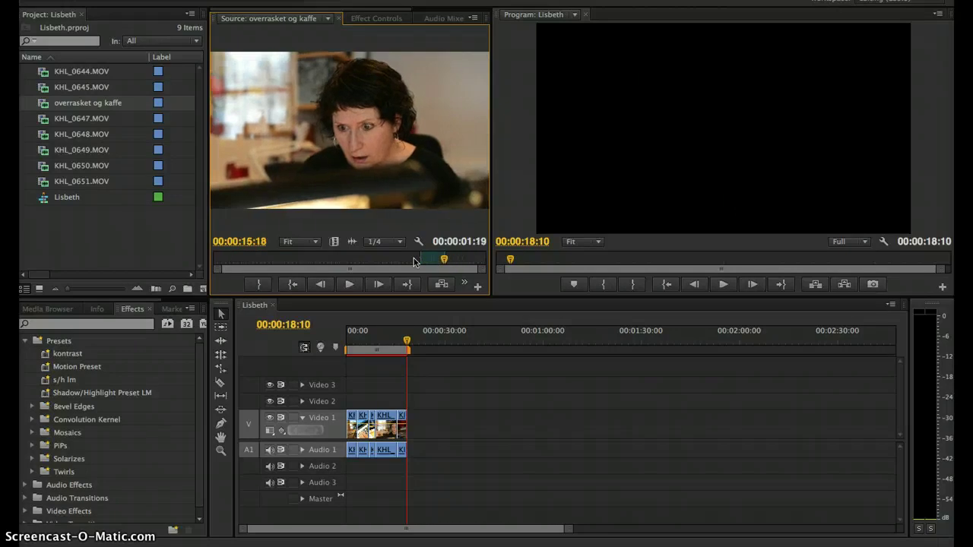
{"action": "key", "text": "comma"}
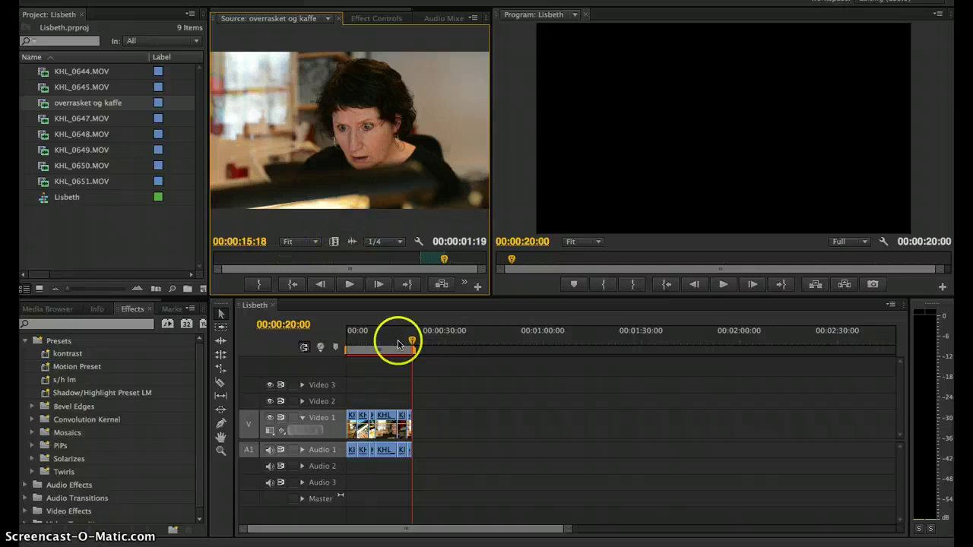
{"action": "left_click_drag", "start_coordinate": [398, 344], "coordinate": [391, 344]}
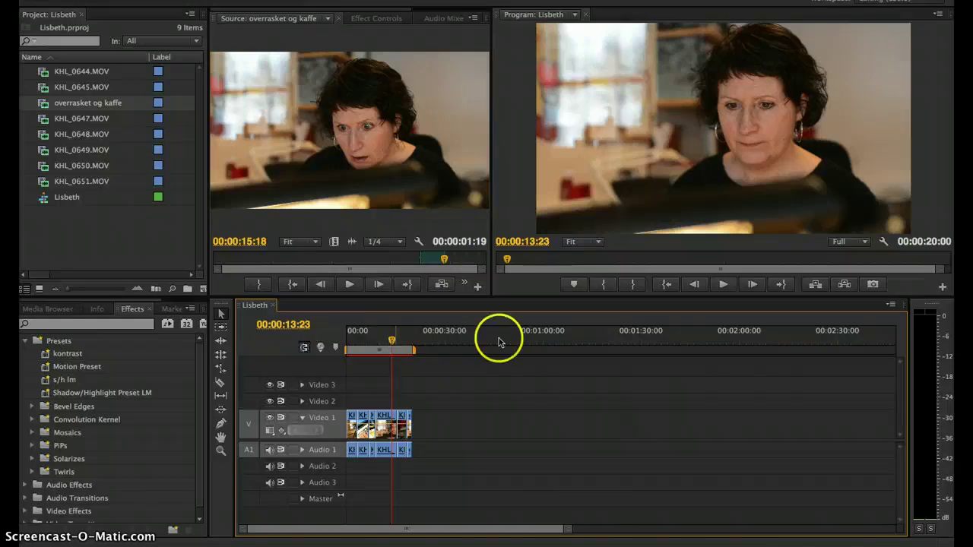
Load KHL_0649.MOV in the Source monitor and open the Import dialog on the Lisbeth_film folder.
{"action": "left_click_drag", "start_coordinate": [382, 340], "coordinate": [416, 344]}
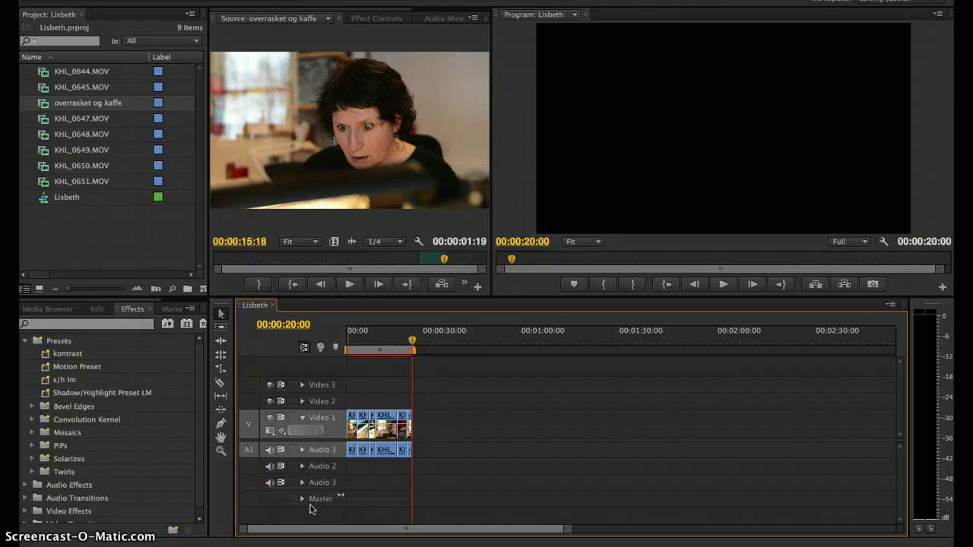
{"action": "left_click", "coordinate": [43, 168]}
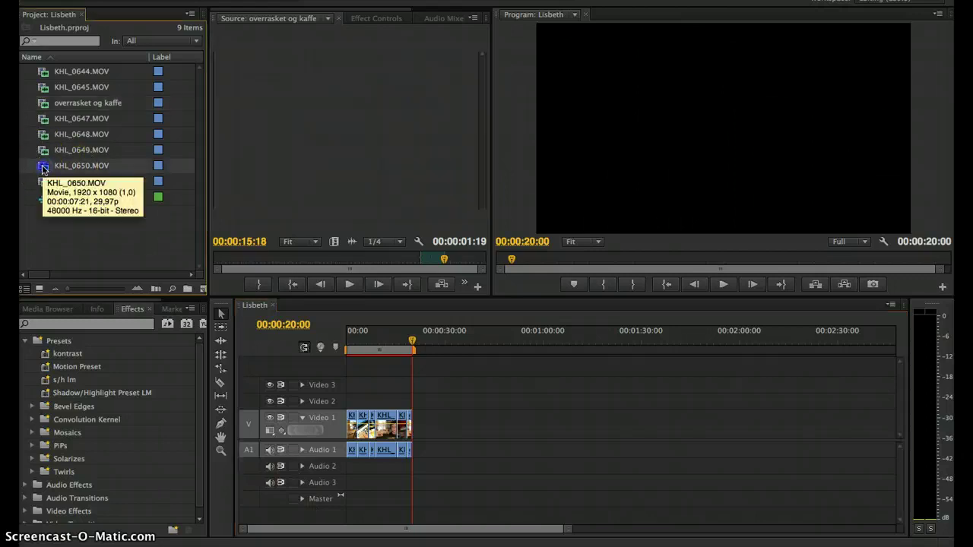
{"action": "double_click", "coordinate": [45, 152]}
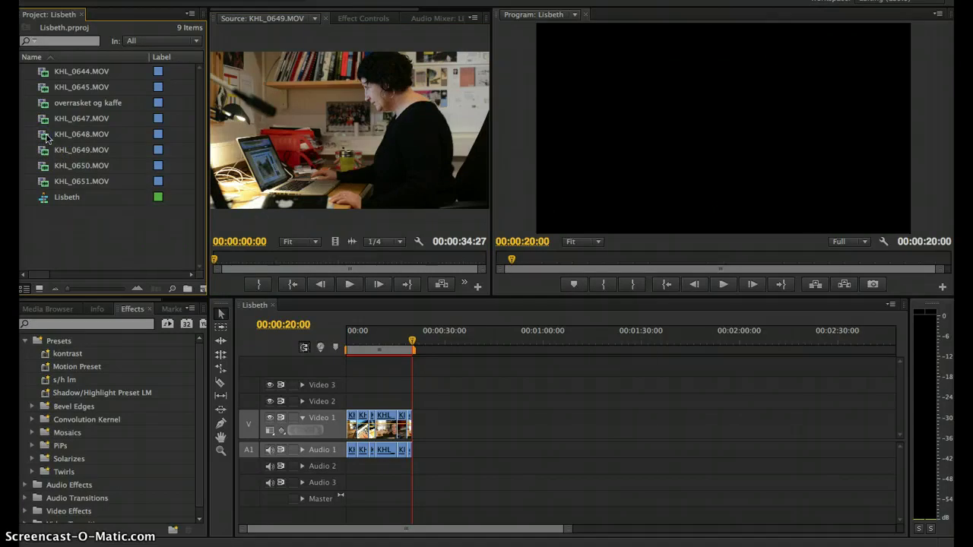
{"action": "key", "text": "super+i"}
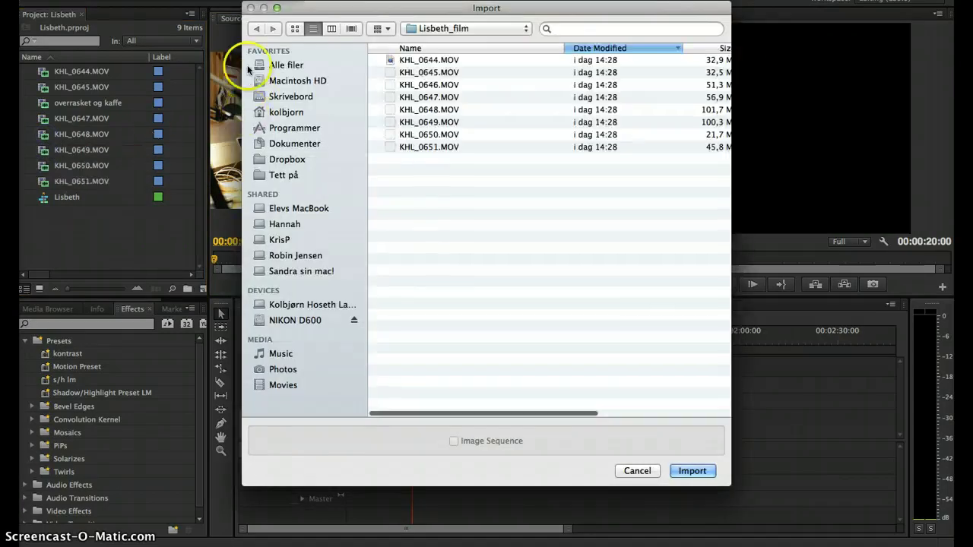
Close the Import dialog without importing and load KHL_0648.MOV into the Source monitor.
{"action": "left_click", "coordinate": [629, 470]}
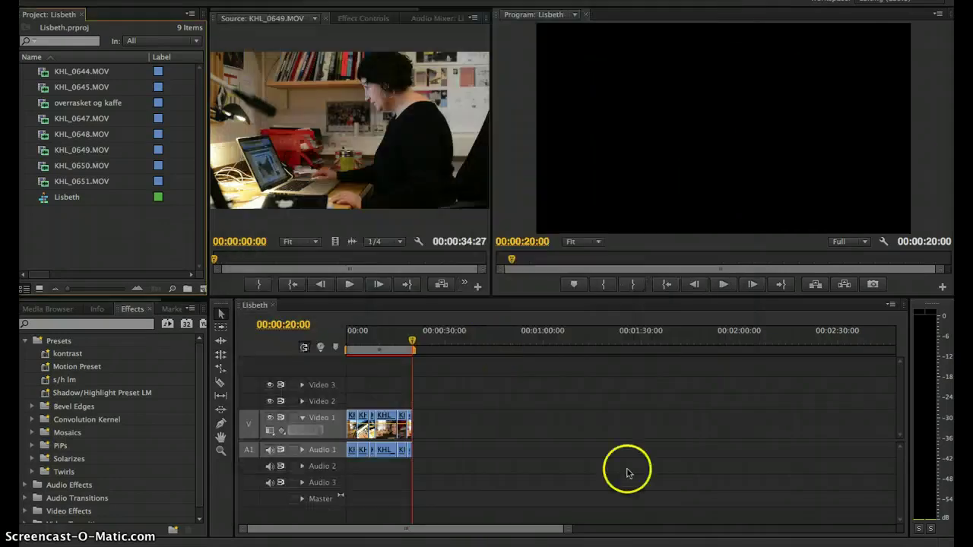
{"action": "left_click", "coordinate": [43, 135]}
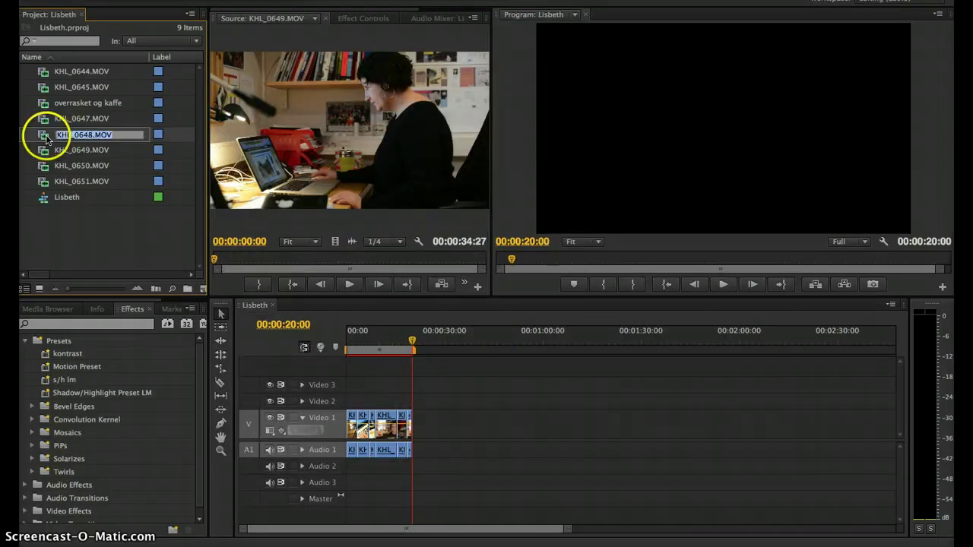
{"action": "double_click", "coordinate": [43, 137]}
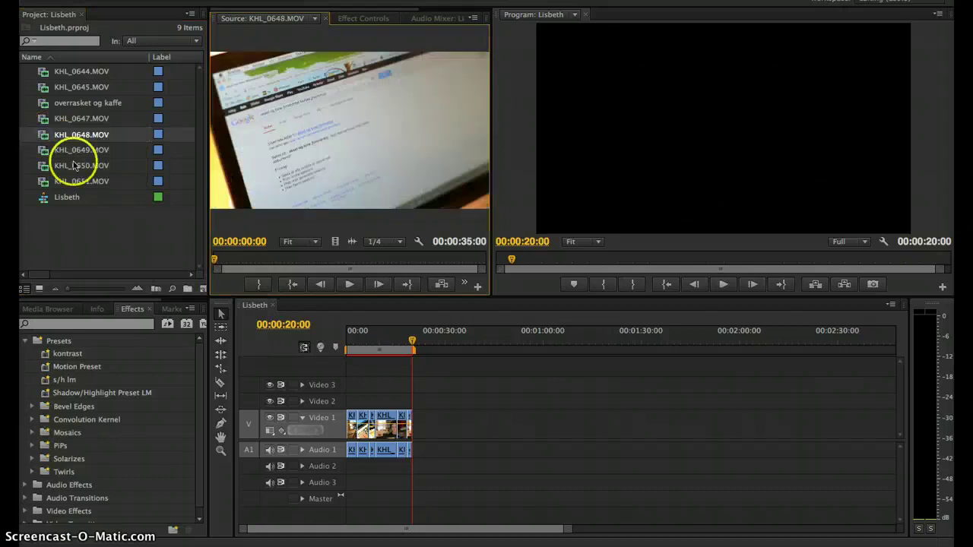
Mark a section of KHL_0648 and append it, extending the sequence to 00:00:22:12.
{"action": "left_click", "coordinate": [268, 261]}
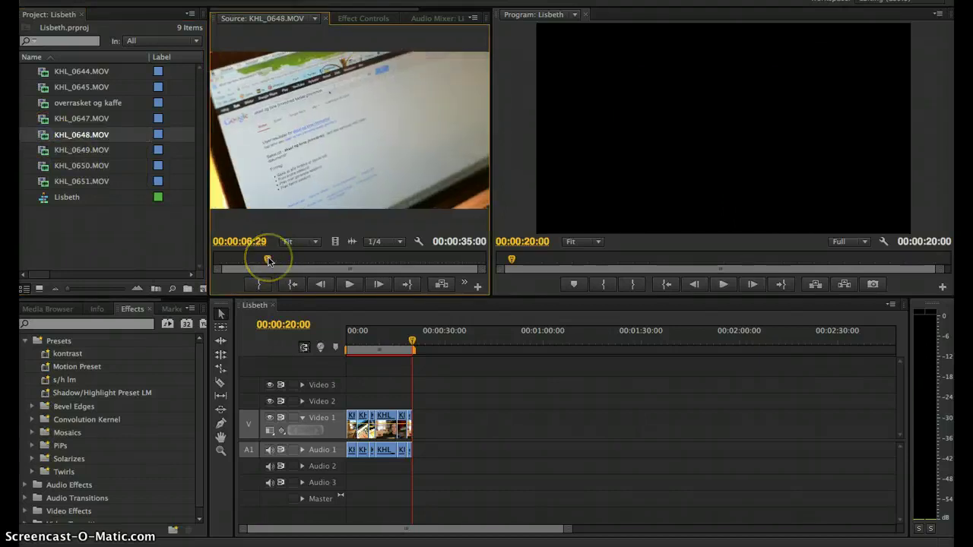
{"action": "left_click_drag", "start_coordinate": [268, 260], "coordinate": [358, 259]}
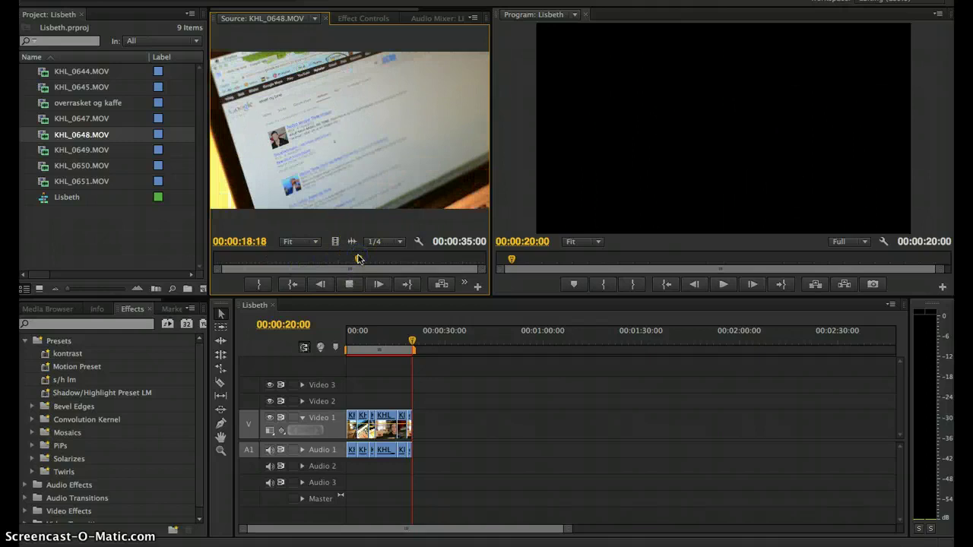
{"action": "key", "text": "space"}
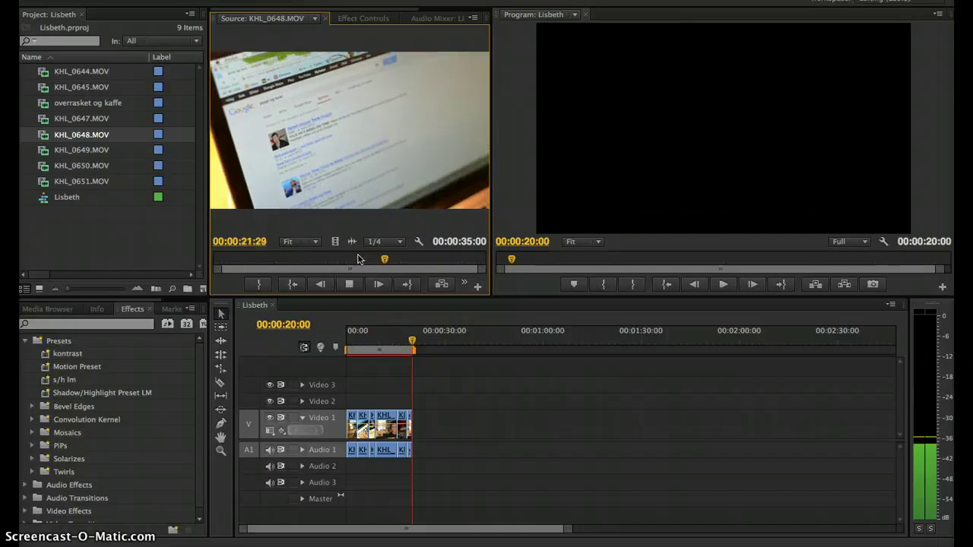
{"action": "key", "text": "space"}
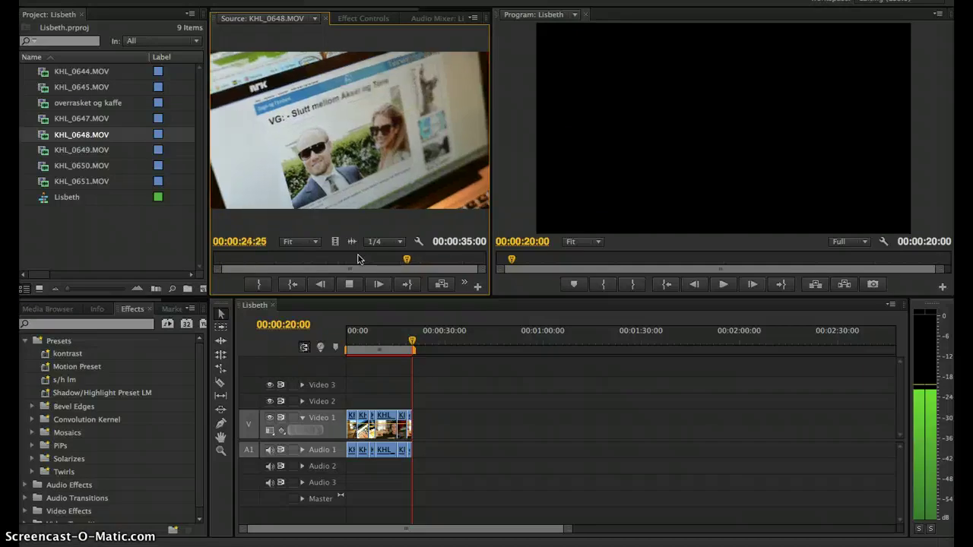
{"action": "key", "text": "k"}
{"action": "key", "text": "space"}
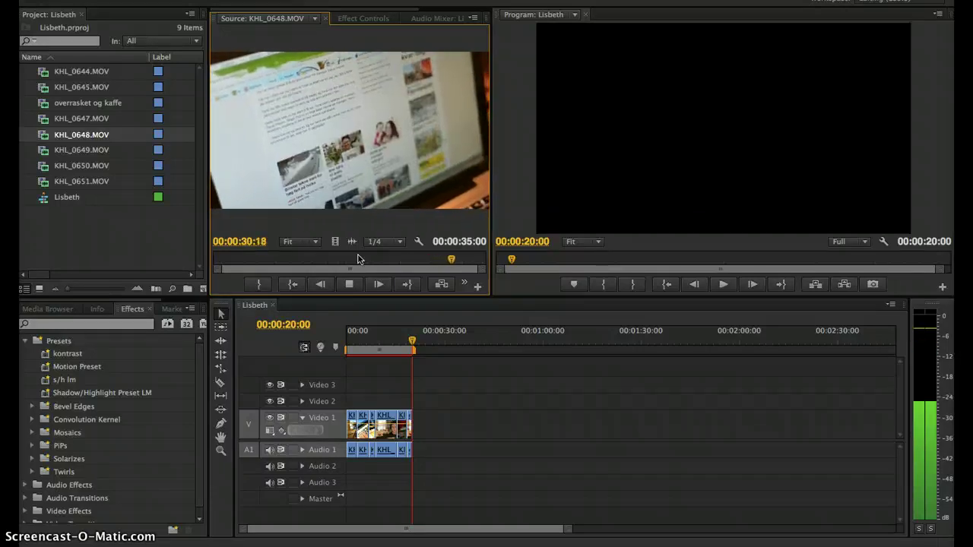
{"action": "key", "text": "i"}
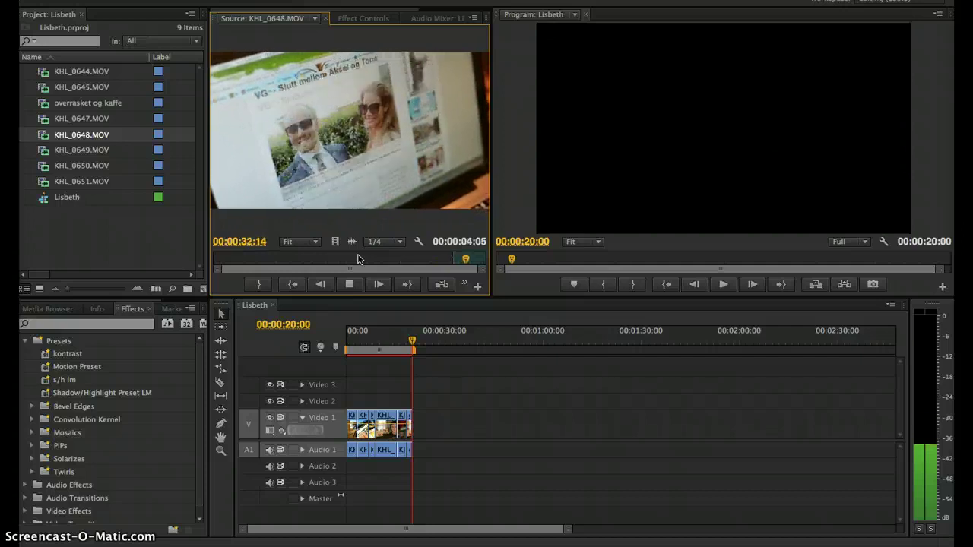
{"action": "key", "text": "space"}
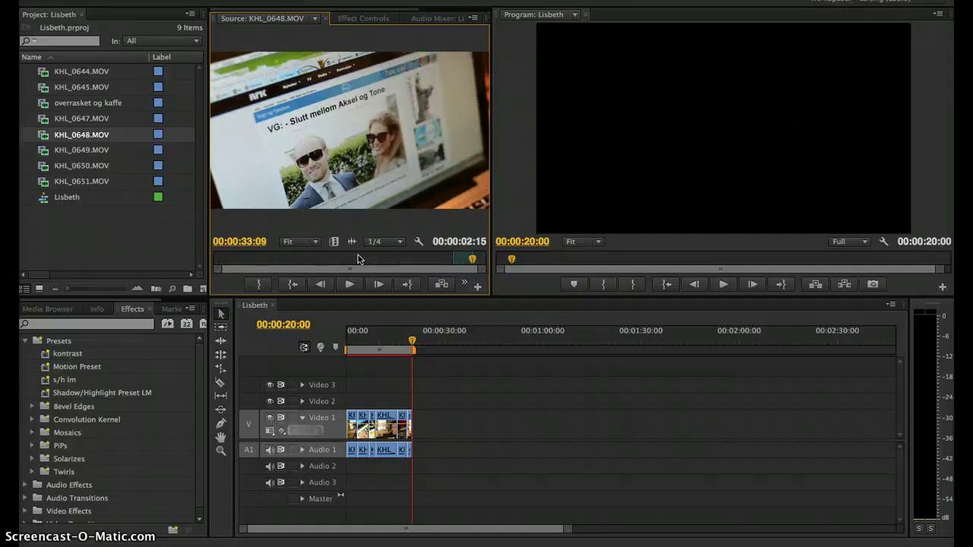
{"action": "key", "text": "period"}
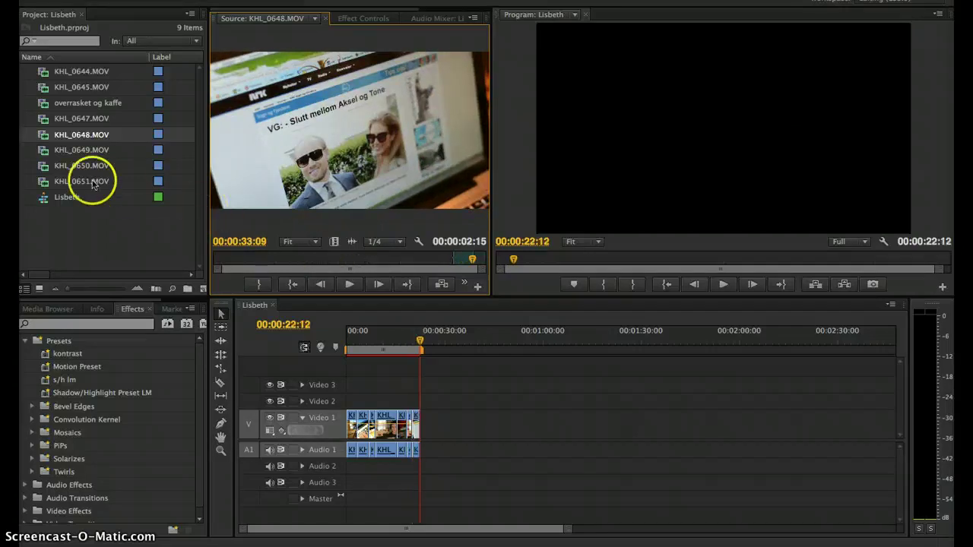
Load KHL_0650.MOV and set an In point at the phone-on-desk shot.
{"action": "double_click", "coordinate": [44, 184]}
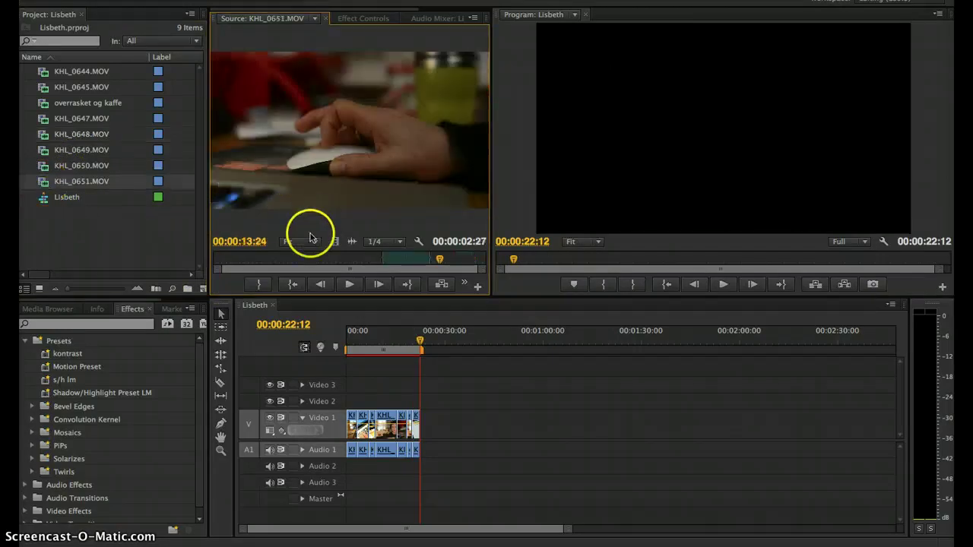
{"action": "double_click", "coordinate": [45, 169]}
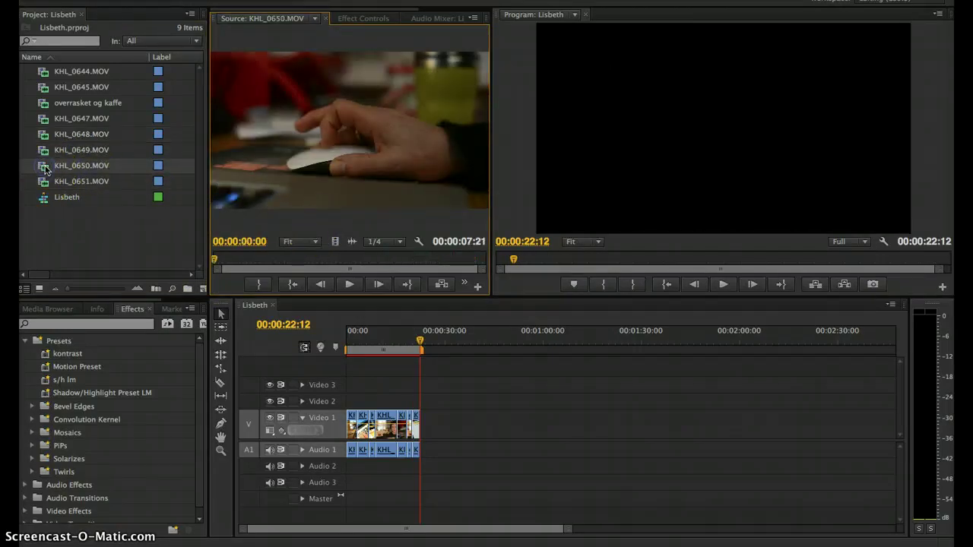
{"action": "mouse_move", "coordinate": [304, 262]}
{"action": "left_mouse_down"}
{"action": "mouse_move", "coordinate": [342, 256]}
{"action": "mouse_move", "coordinate": [321, 262]}
{"action": "left_mouse_up"}
{"action": "key", "text": "i"}
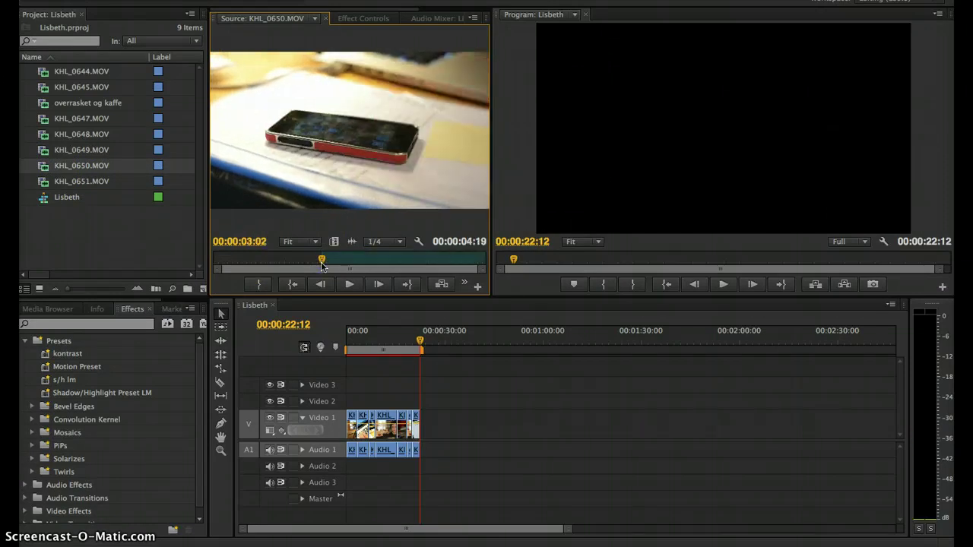
{"action": "key", "text": "space"}
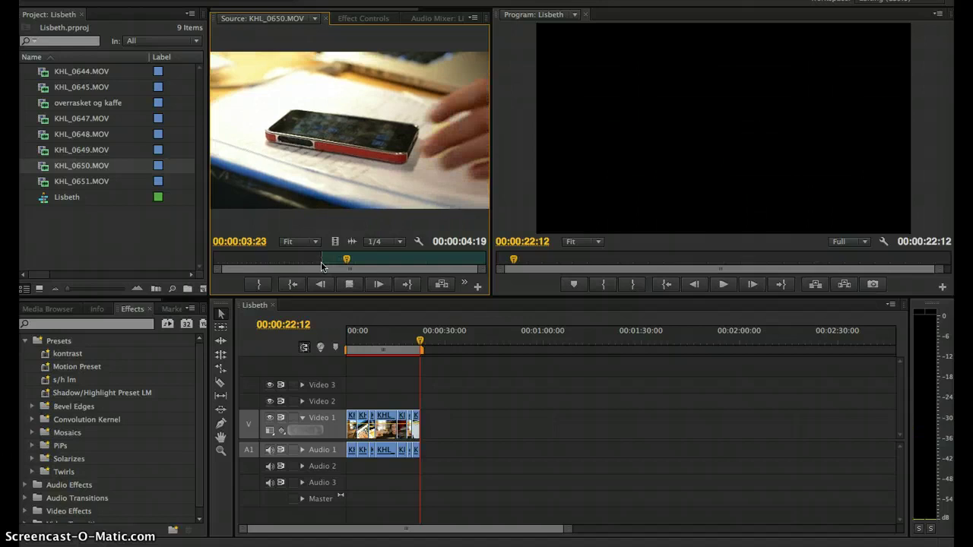
{"action": "key", "text": "j"}
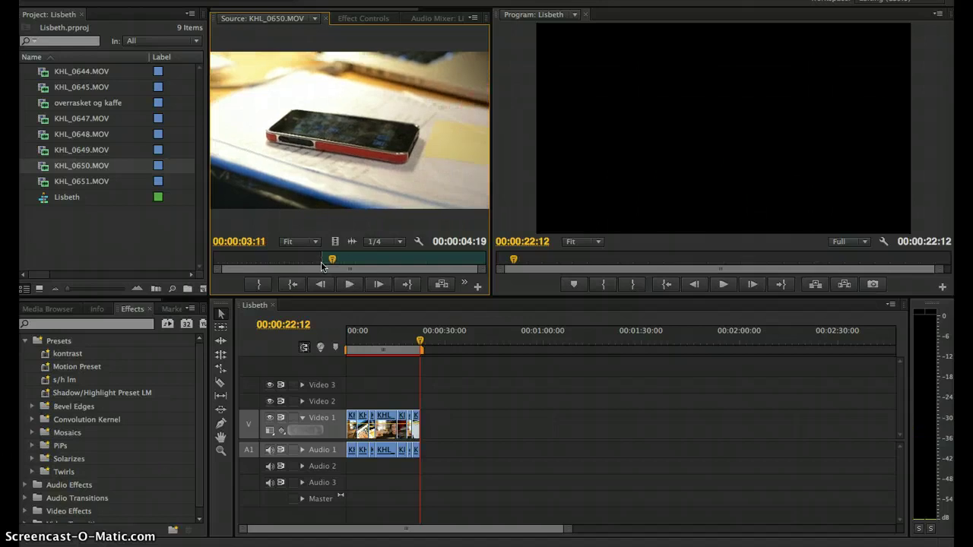
{"action": "key", "text": "space"}
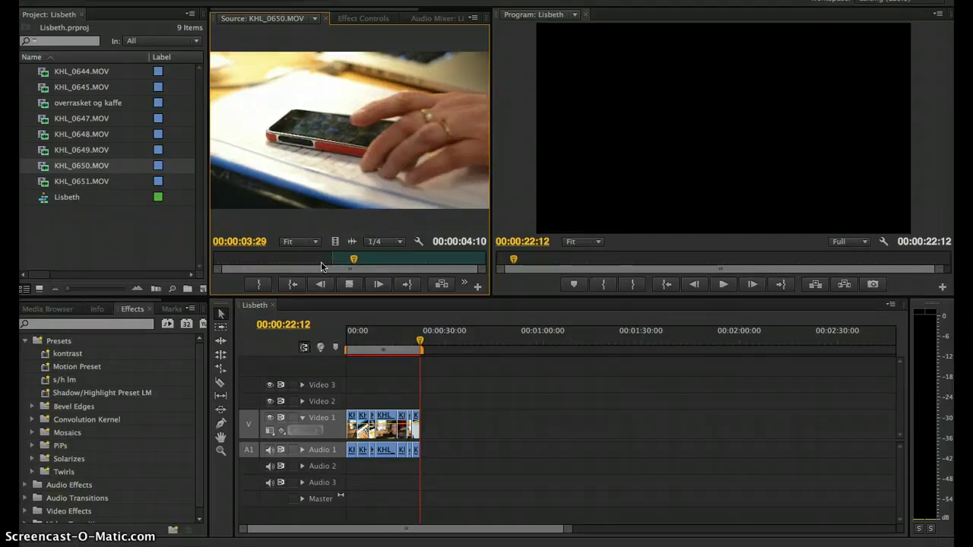
Refine the KHL_0650 start, mark its Out point, and append it, making the sequence 00:00:24:14.
{"action": "key", "text": "j"}
{"action": "key", "text": "k"}
{"action": "key", "text": "i"}
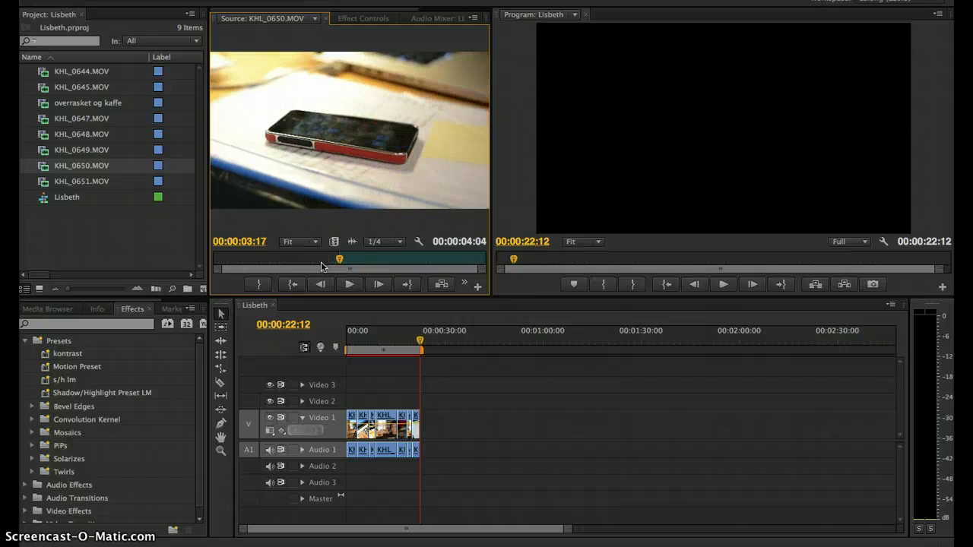
{"action": "key", "text": "space"}
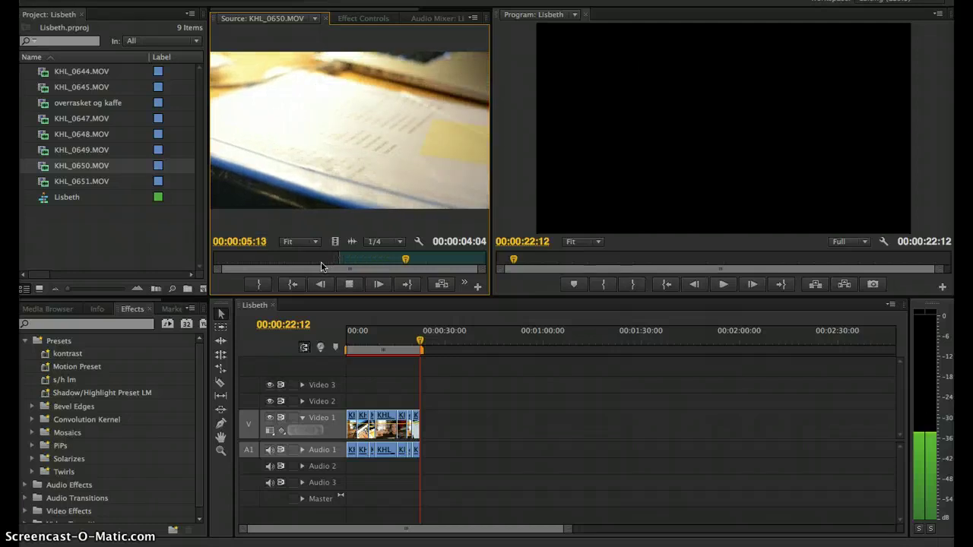
{"action": "key", "text": "space"}
{"action": "key", "text": "o"}
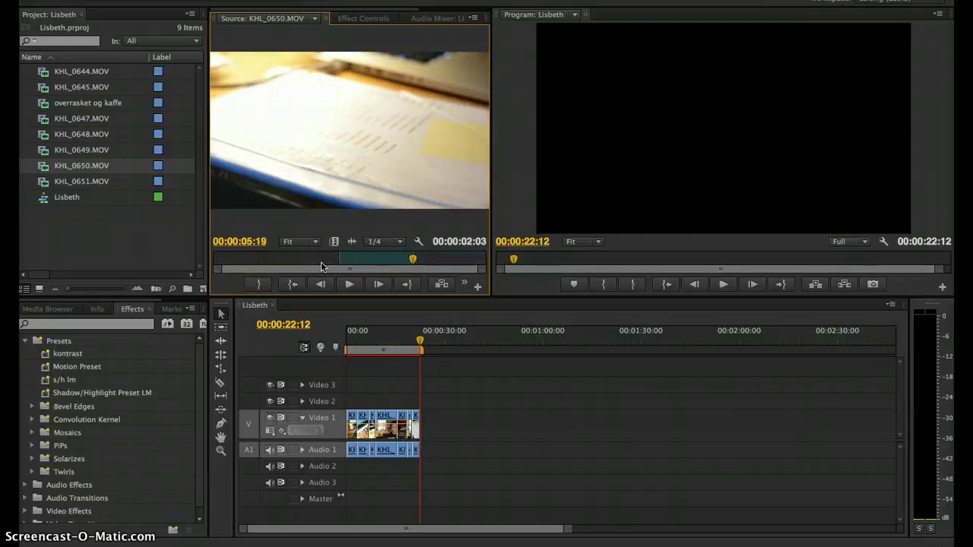
{"action": "key", "text": "."}
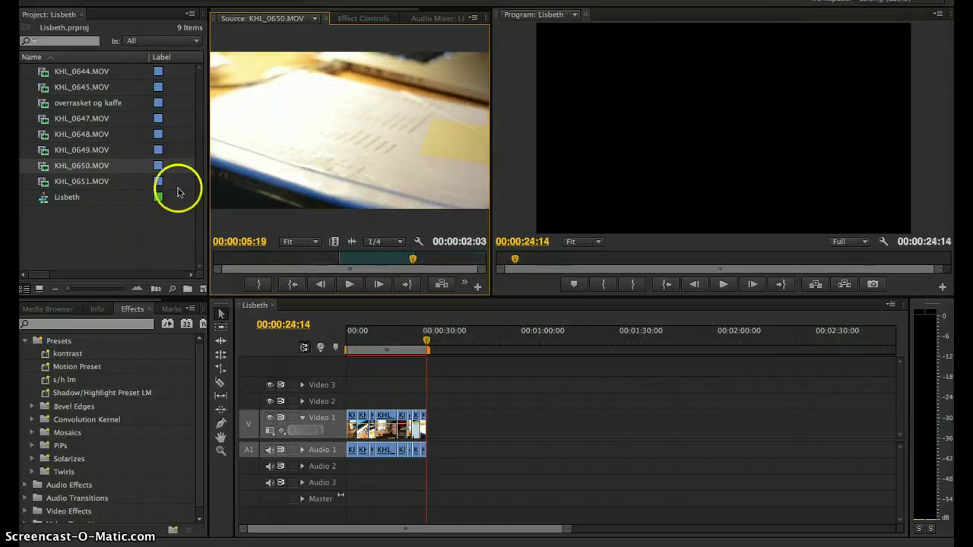
Set an In point on KHL_0649.MOV at the phone call and append it, making the sequence 00:00:38:13.
{"action": "double_click", "coordinate": [43, 152]}
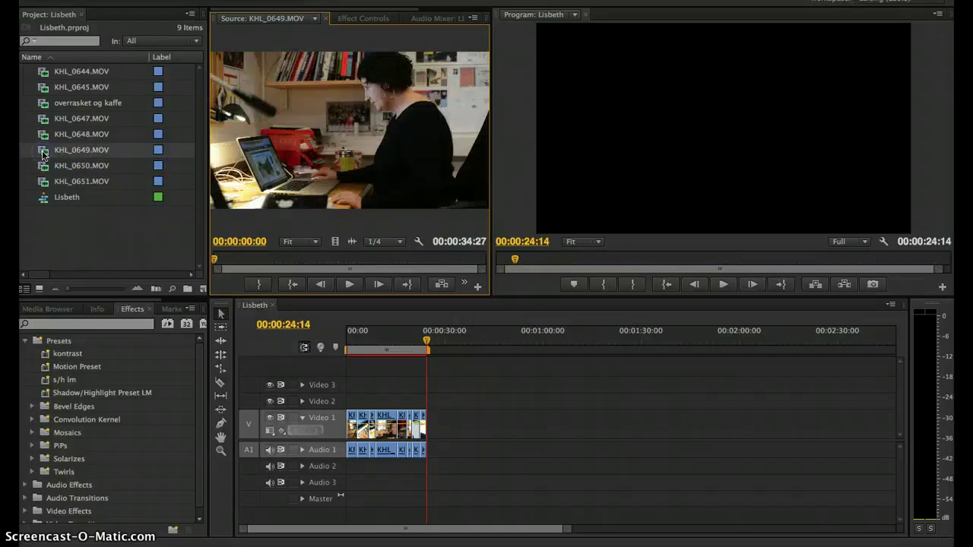
{"action": "mouse_move", "coordinate": [357, 261]}
{"action": "left_mouse_down"}
{"action": "mouse_move", "coordinate": [375, 263]}
{"action": "mouse_move", "coordinate": [327, 267]}
{"action": "left_mouse_up"}
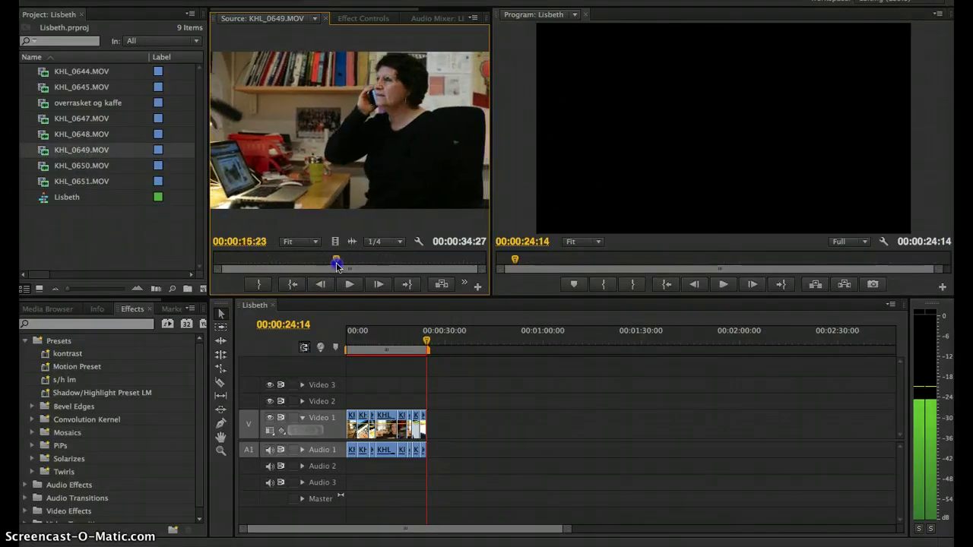
{"action": "key", "text": "space"}
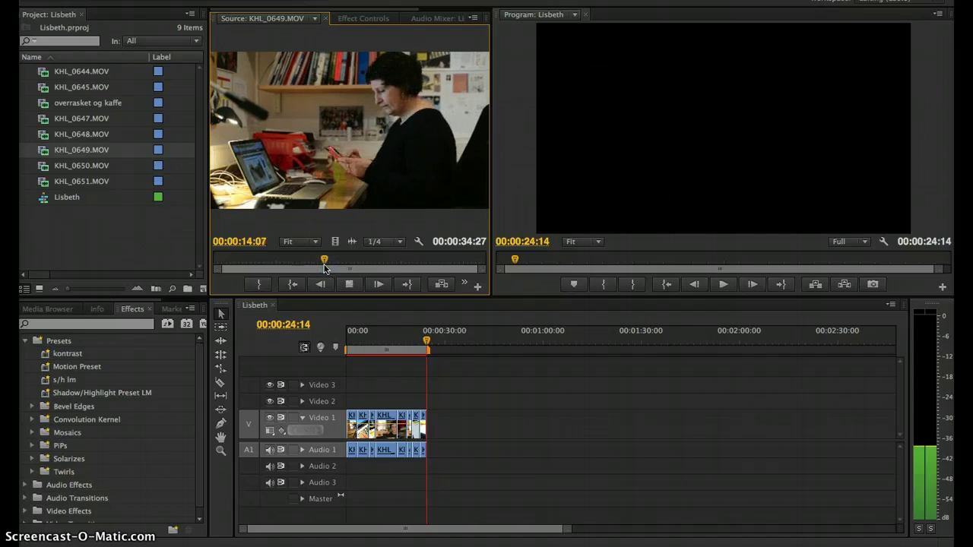
{"action": "key", "text": "i"}
{"action": "key", "text": "i"}
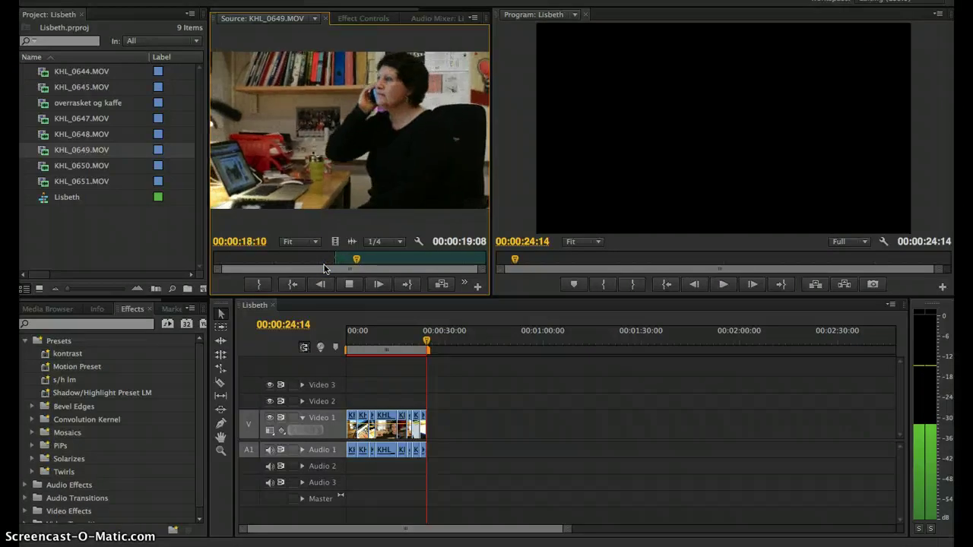
{"action": "key", "text": "i"}
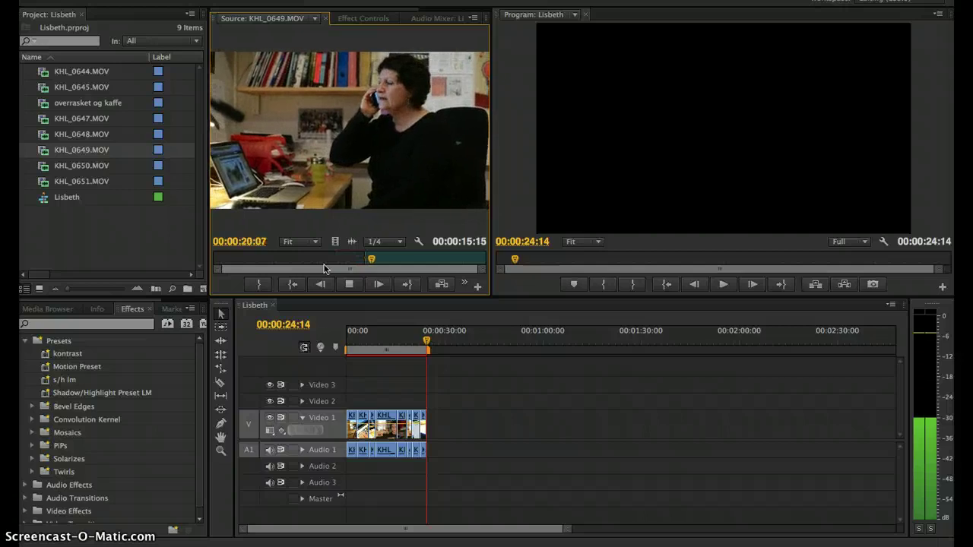
{"action": "key", "text": "i"}
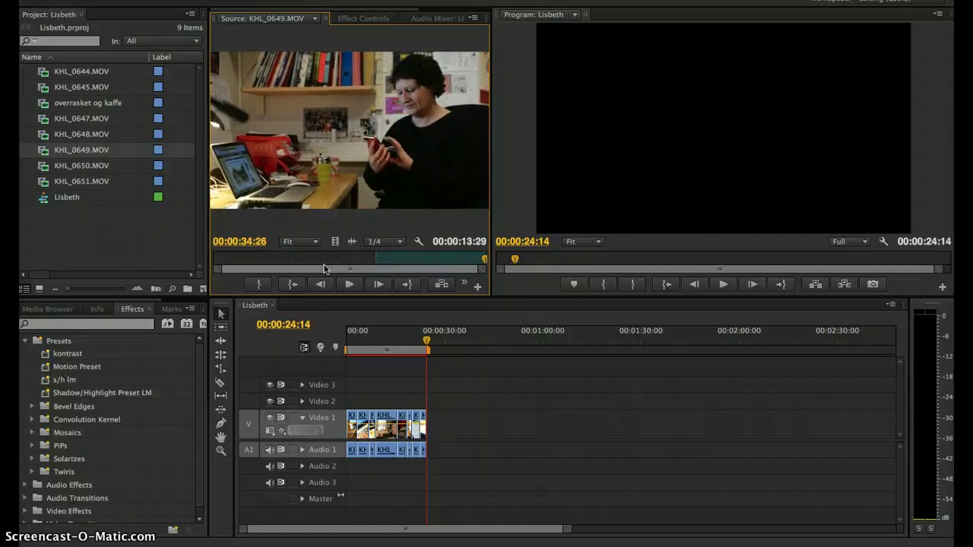
{"action": "key", "text": "."}
{"action": "left_click", "coordinate": [414, 329]}
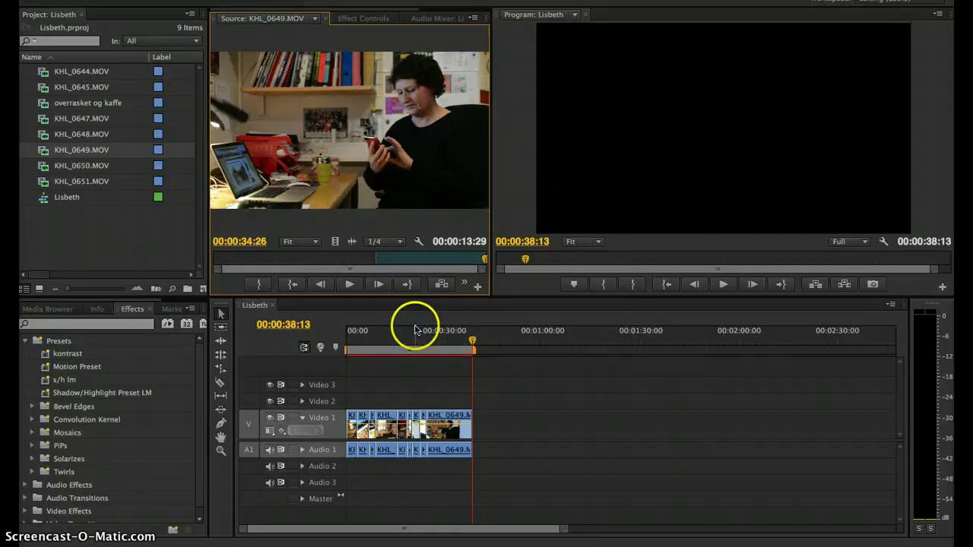
Scrub the 00:00:38:13 Lisbeth sequence to check the edits and render its work-area previews.
{"action": "left_click_drag", "start_coordinate": [418, 335], "coordinate": [404, 344]}
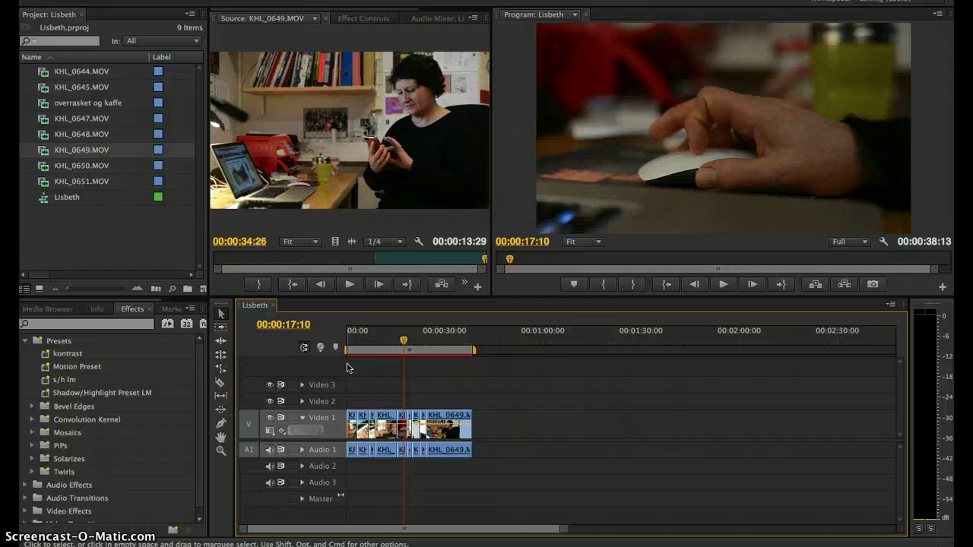
{"action": "key", "text": "Return"}
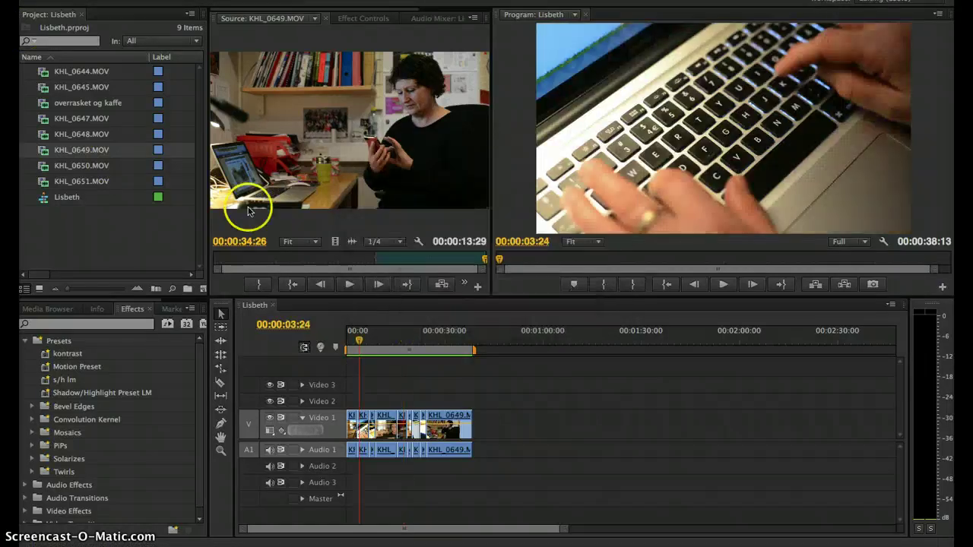
Play the 00:00:38:13 sequence from 00:00 and stop midway through the KHL_0649 phone call.
{"action": "left_click", "coordinate": [372, 360]}
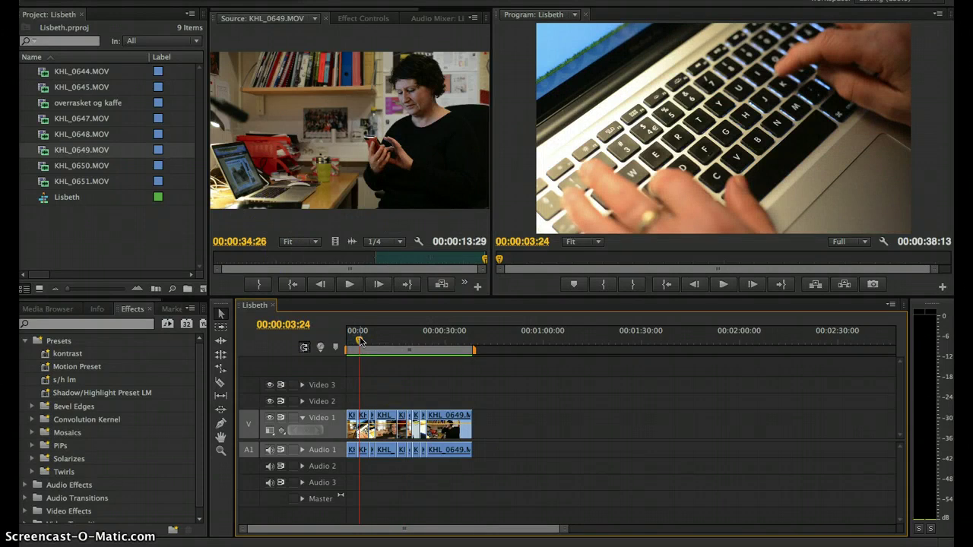
{"action": "left_click_drag", "start_coordinate": [360, 342], "coordinate": [340, 340]}
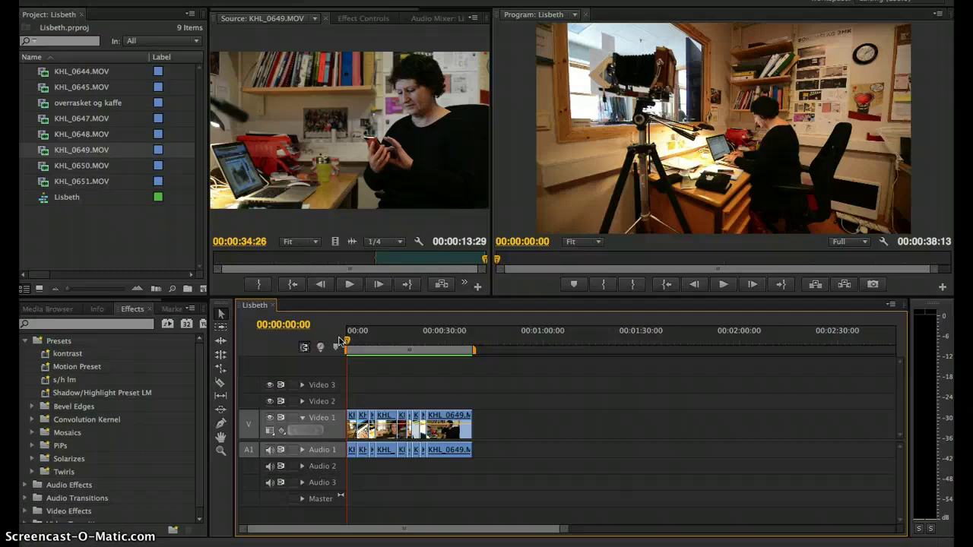
{"action": "key", "text": "space"}
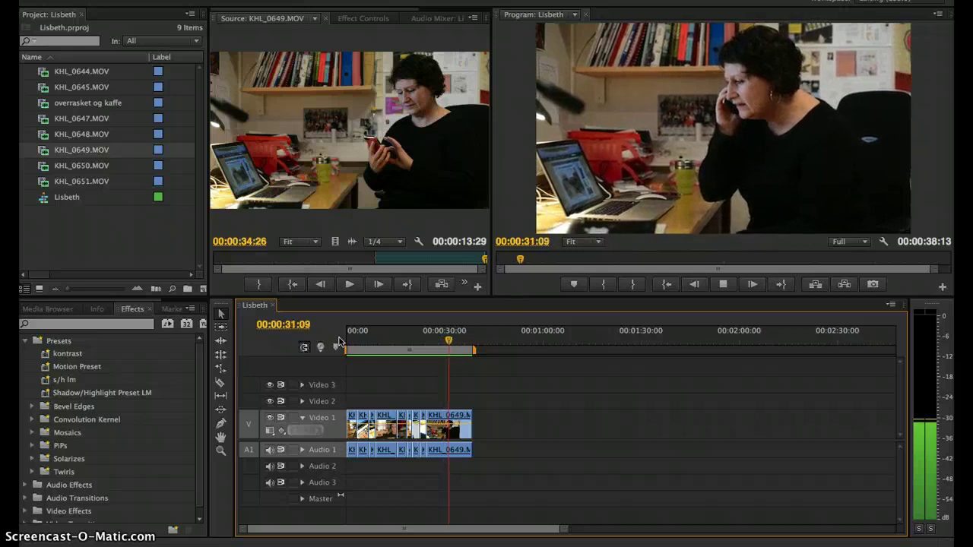
{"action": "key", "text": "space"}
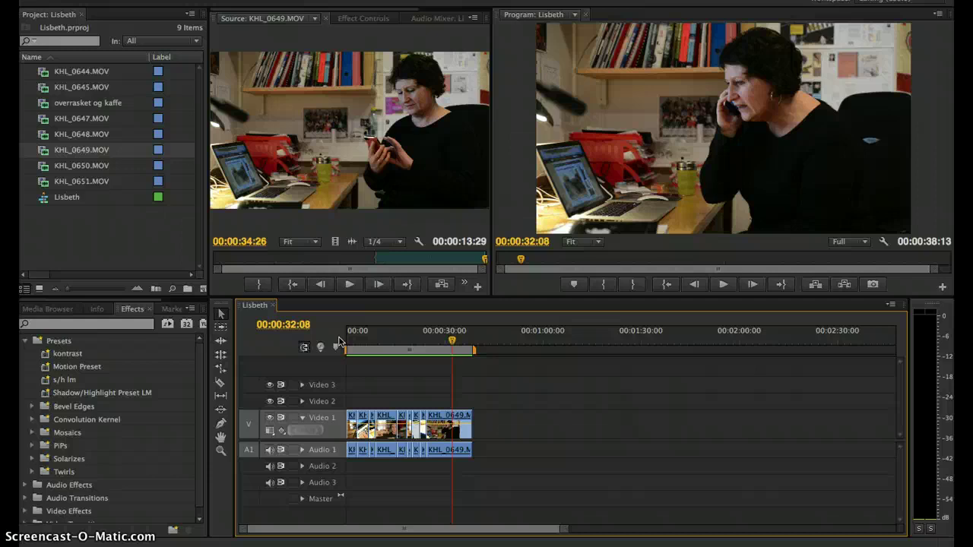
{"action": "left_click", "coordinate": [307, 325]}
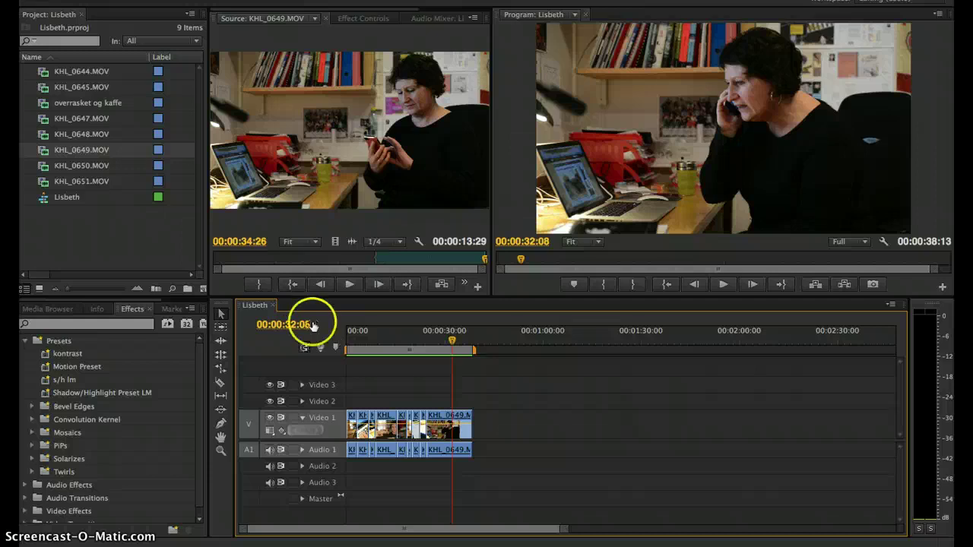